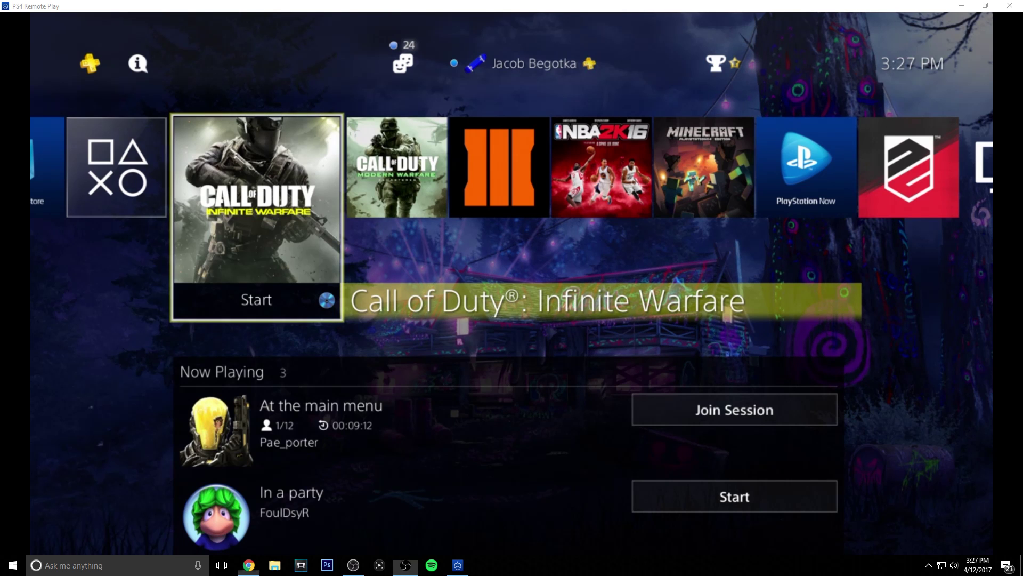
Switch to the Chrome window showing the PS4 Remote Play download page and maximize it
key(alt+Tab)
key(super+Up)
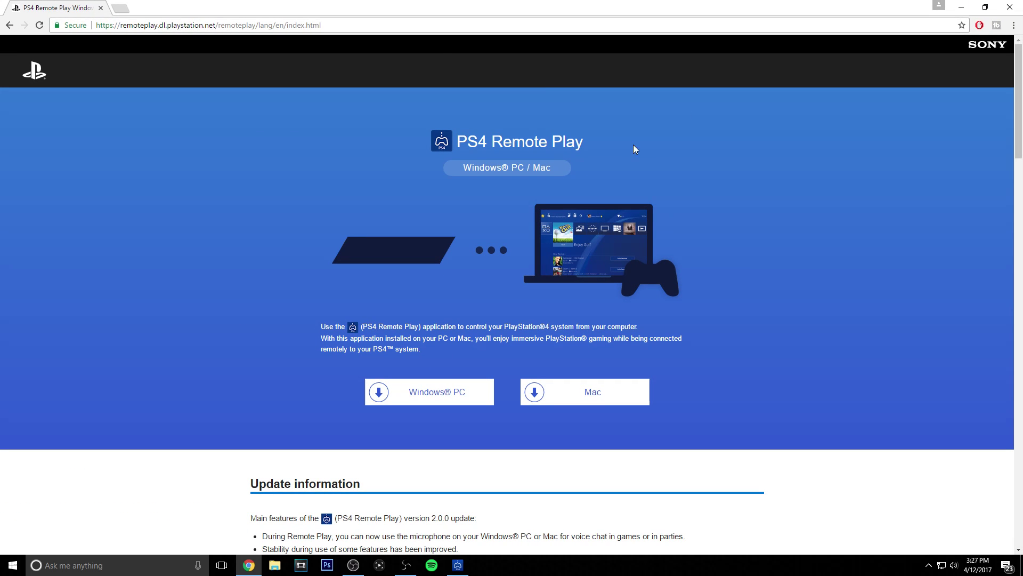
Check the Getting ready requirements on the download page, then minimize Chrome
scroll(405, 127, down, 4)
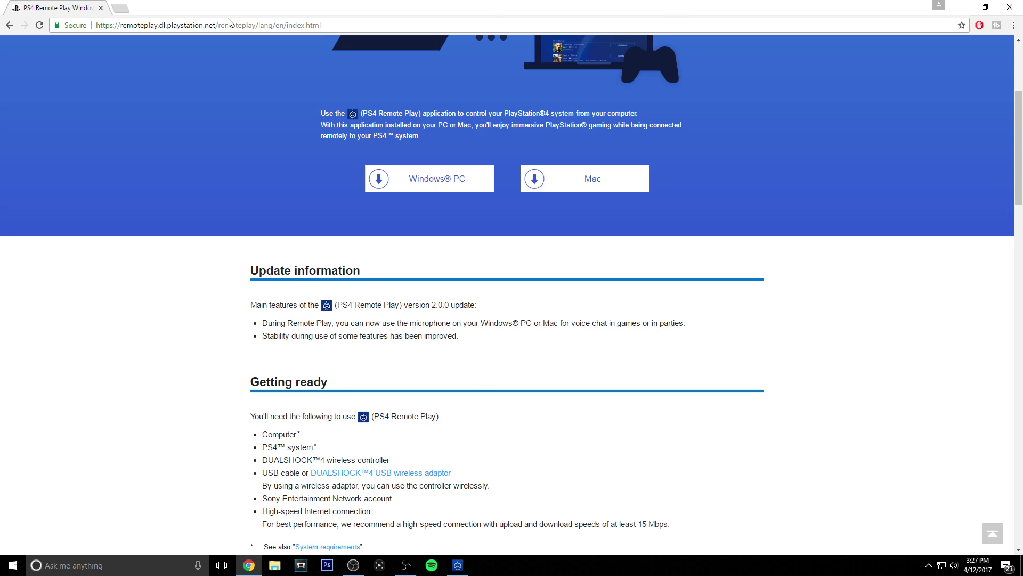
scroll(515, 241, up, 3)
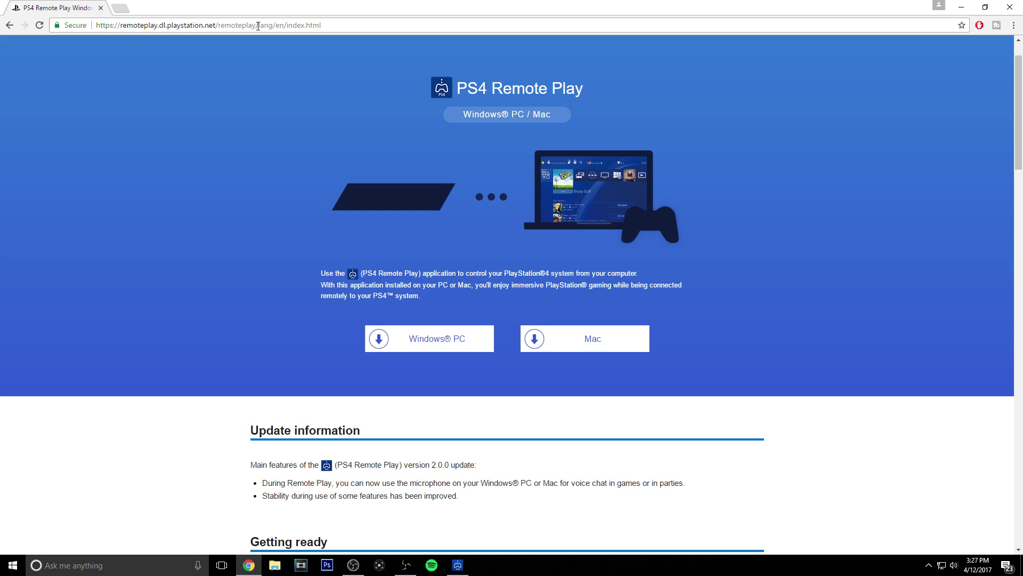
click(965, 9)
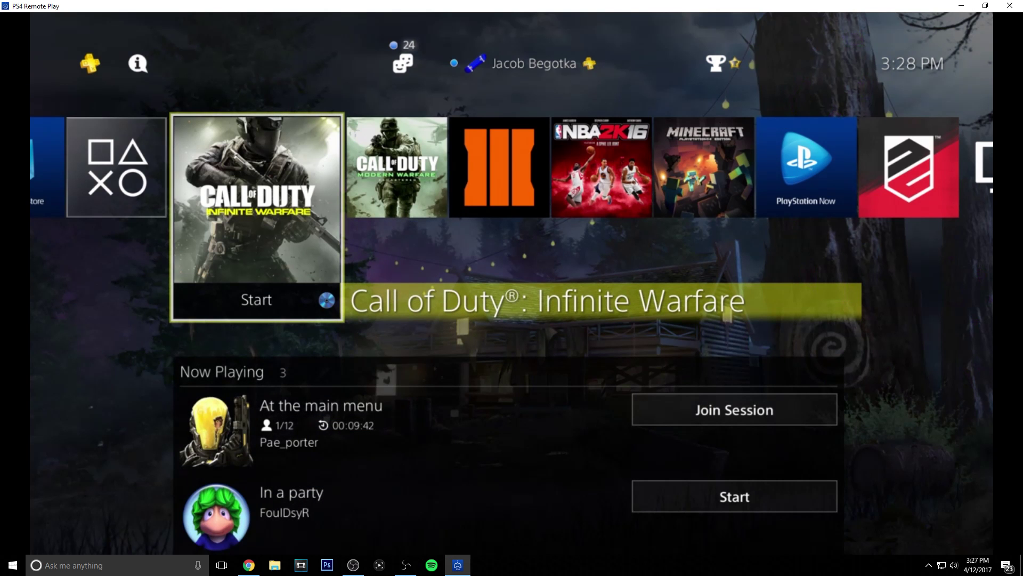
mouse_move(721, 123)
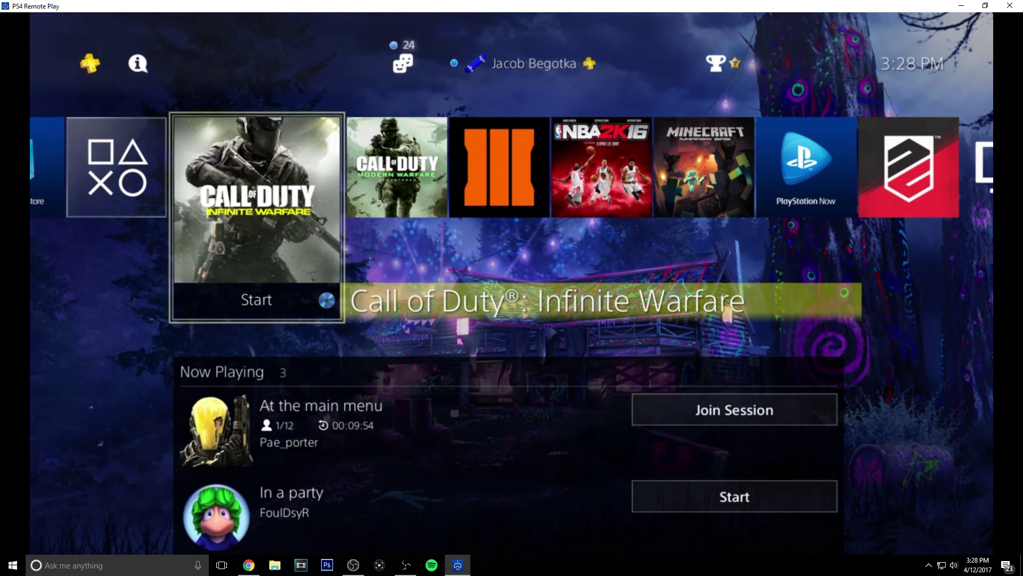
key(Down)
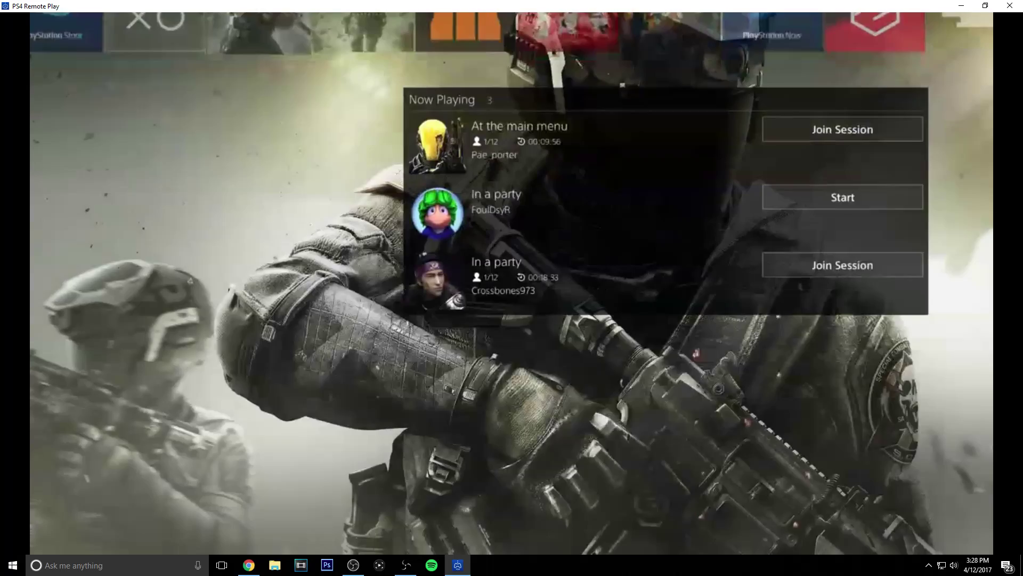
key(Up)
key(Up)
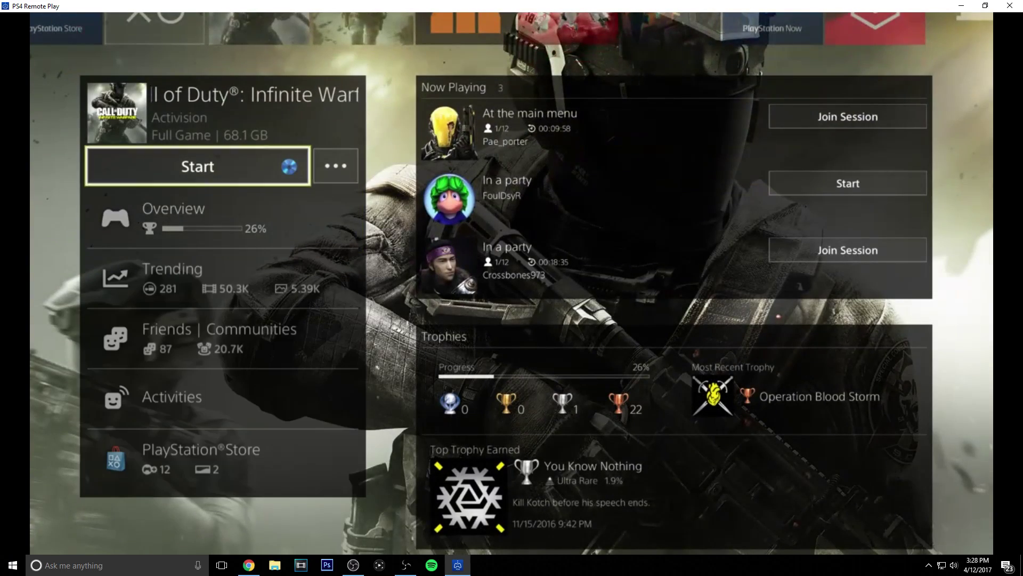
Verify Enable Remote Play under Settings > Remote Play Connection Settings, then go to Notifications
key(Up)
key(Left)
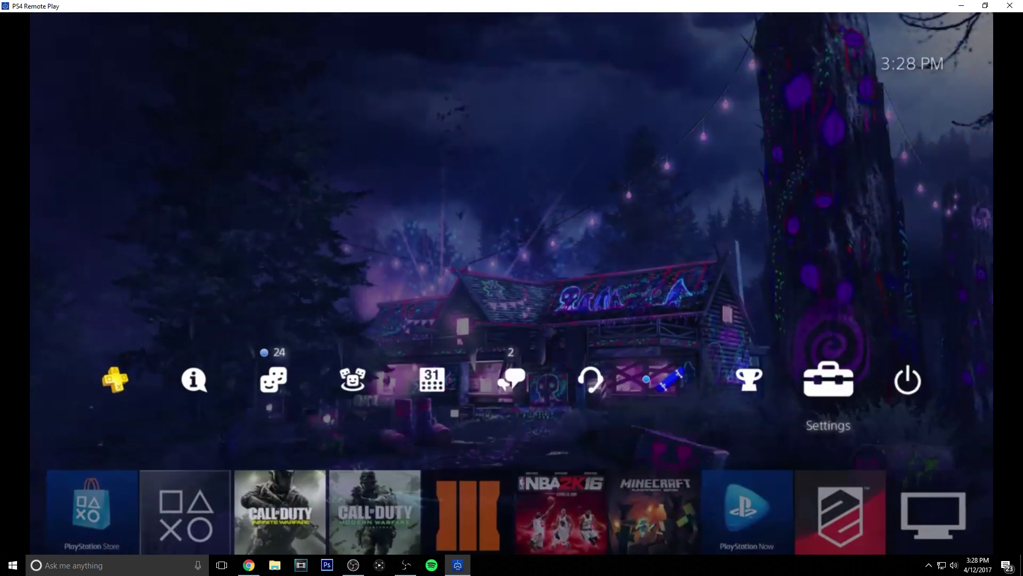
key(Return)
key(Down)
key(Down)
key(Down)
key(Down)
key(Down)
key(Down)
key(Down)
key(Down)
key(Down)
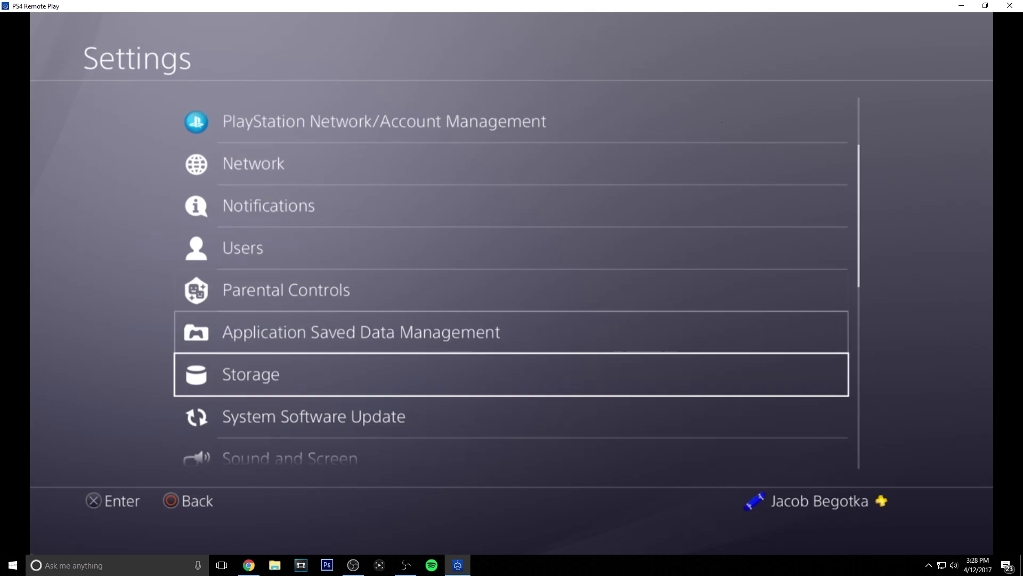
key(Down)
key(Down)
key(Down)
key(Return)
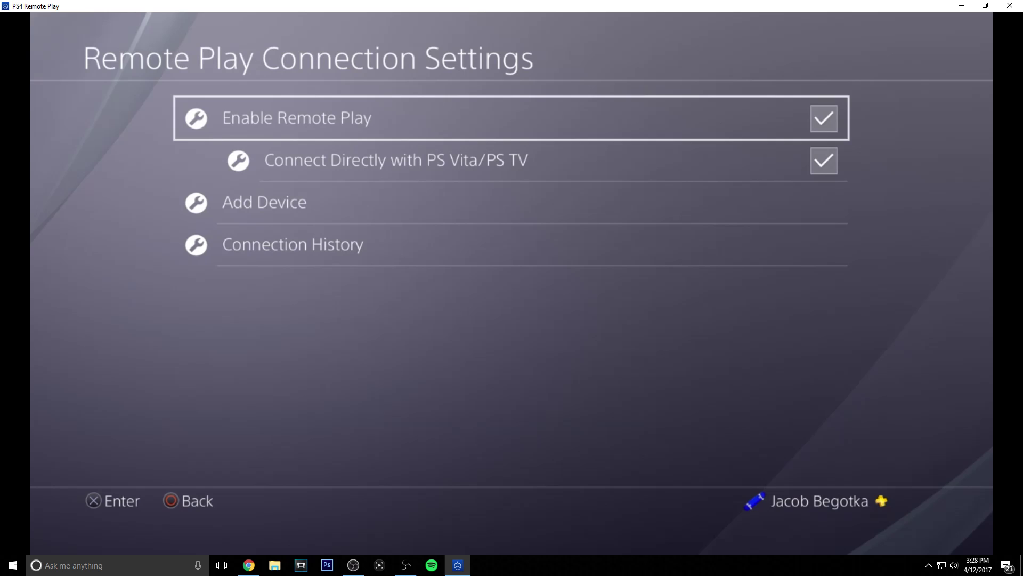
key(Down)
key(Down)
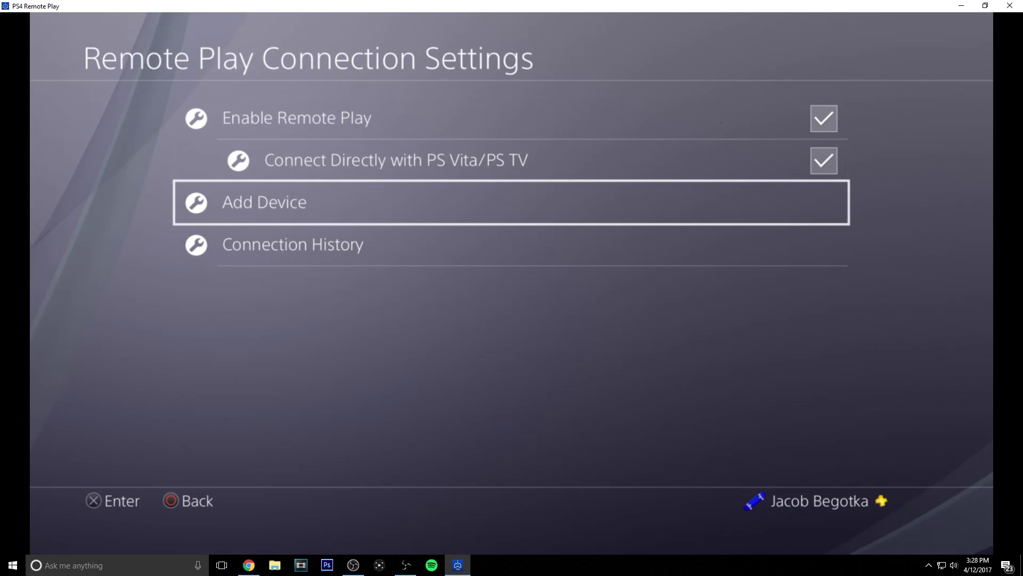
key(Escape)
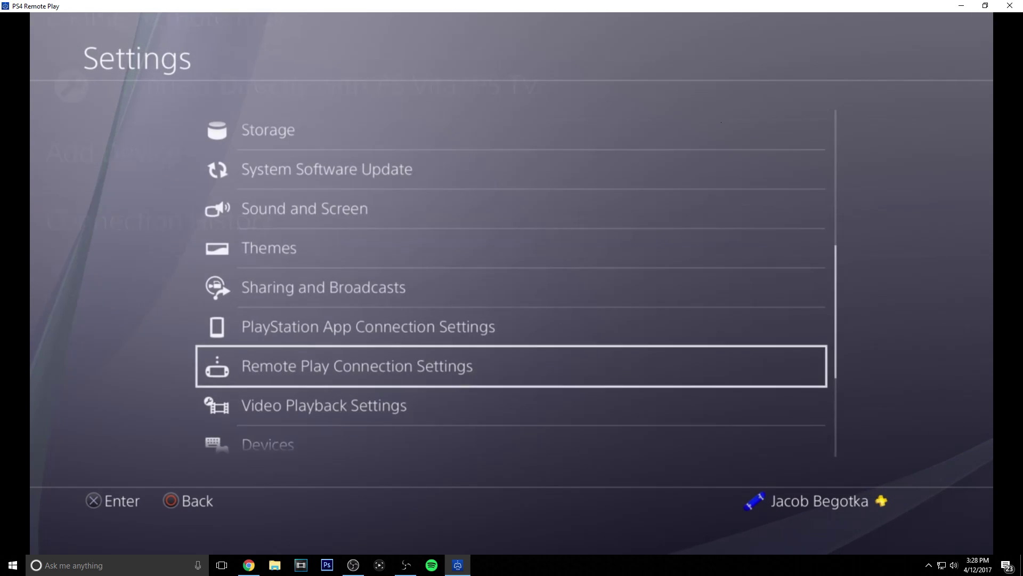
key(Escape)
key(Left)
key(Left)
key(Left)
key(Left)
key(Left)
key(Left)
key(Left)
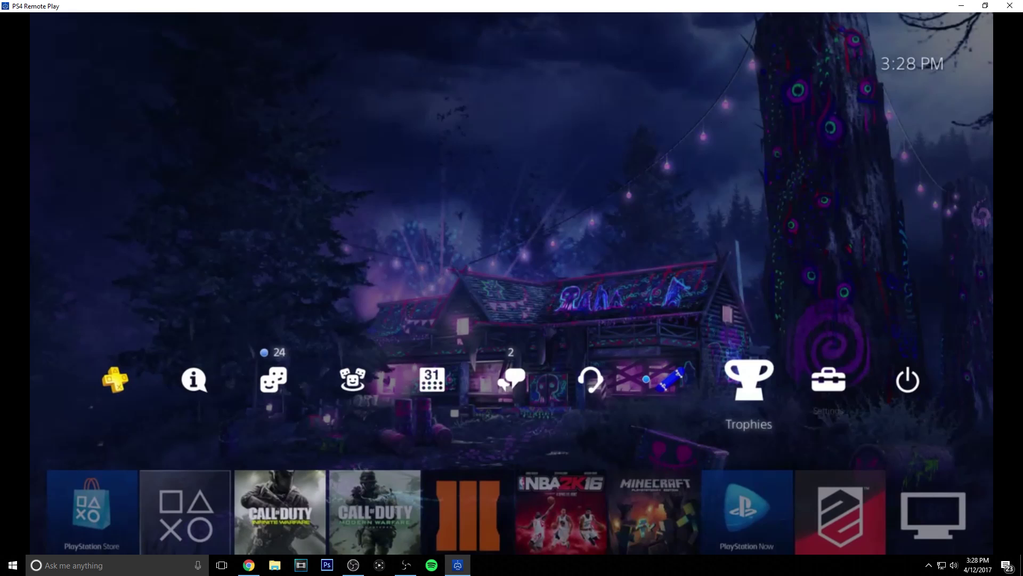
key(Left)
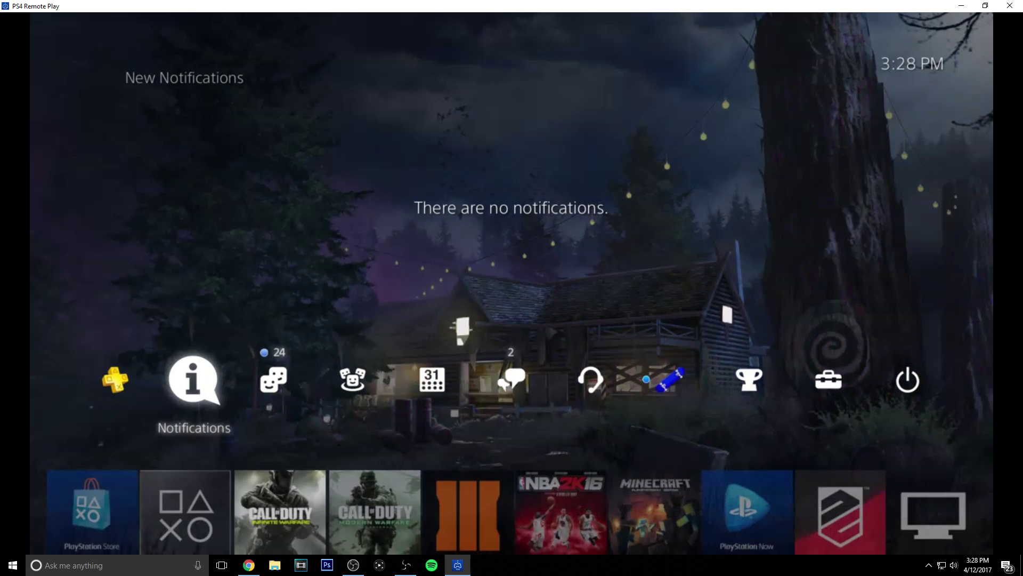
mouse_move(424, 192)
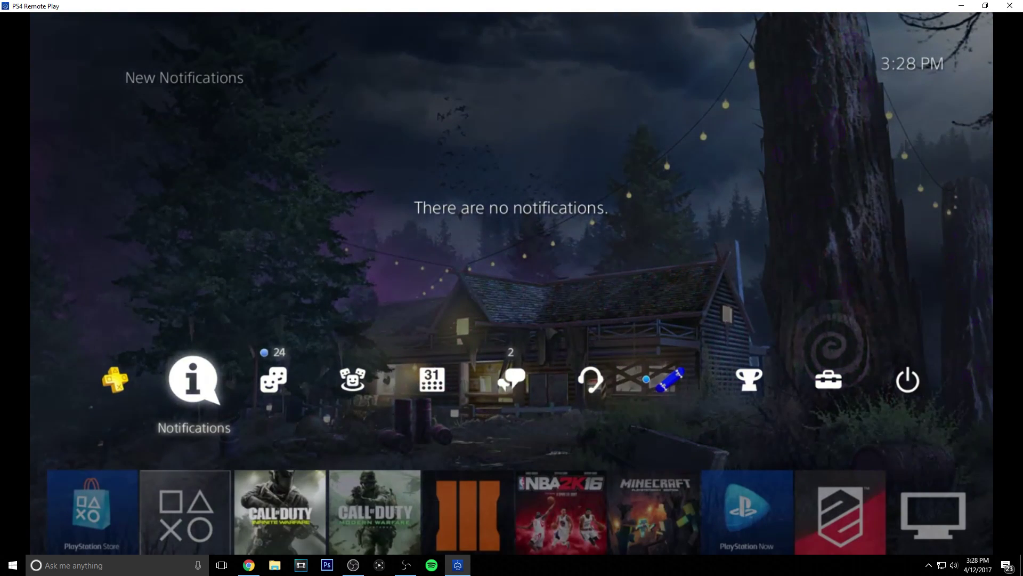
Create a party marked Make This Party Private, skipping player invitations
key(Right)
key(Right)
key(Right)
key(Right)
key(Right)
key(Return)
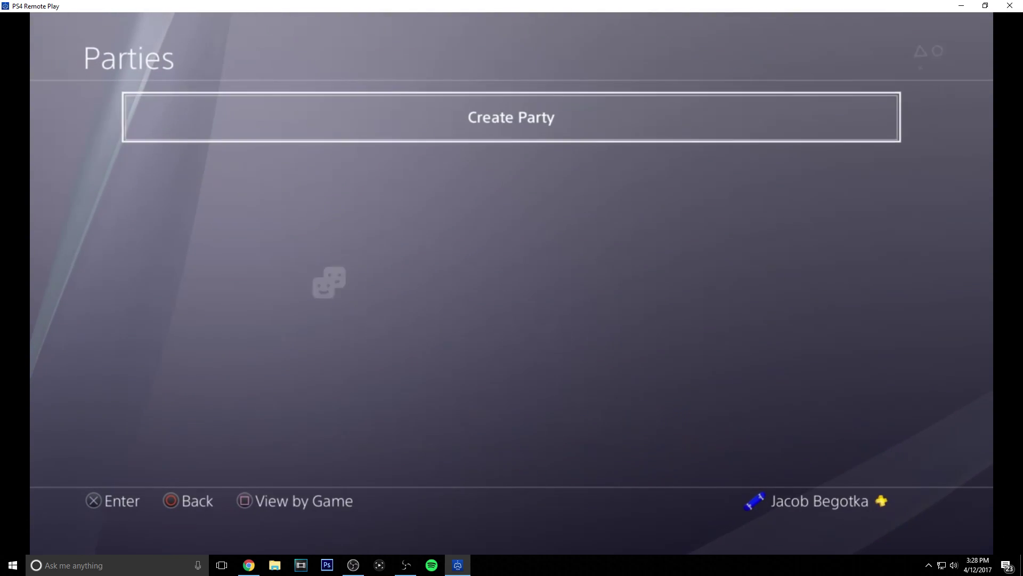
key(Return)
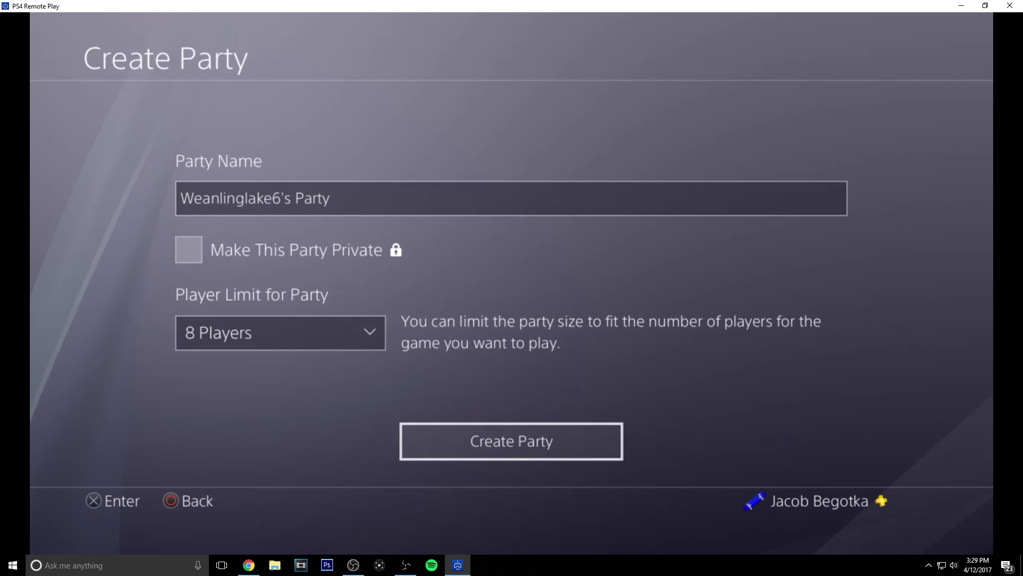
key(Up)
key(Up)
key(Return)
key(Down)
key(Down)
key(Return)
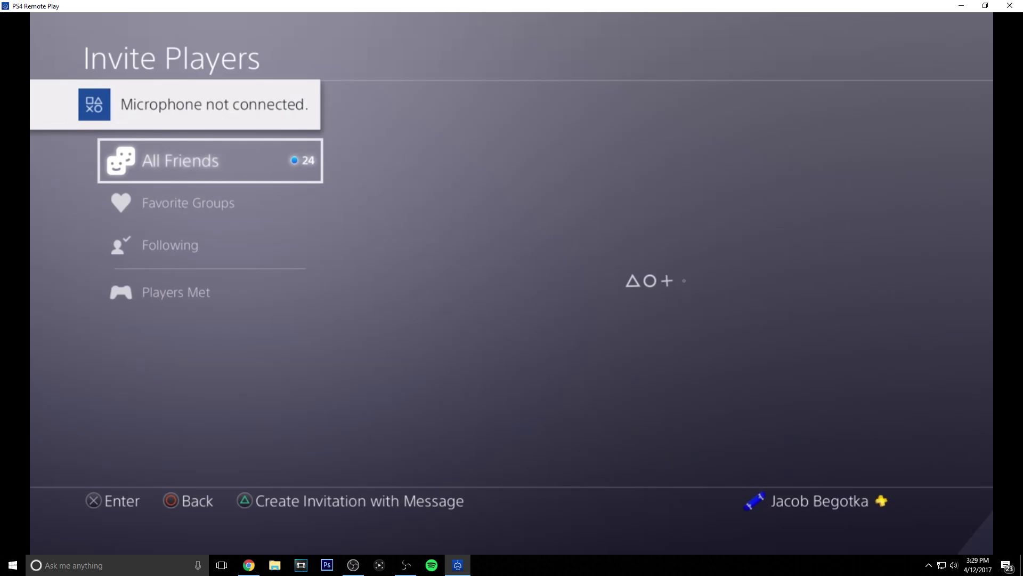
key(Escape)
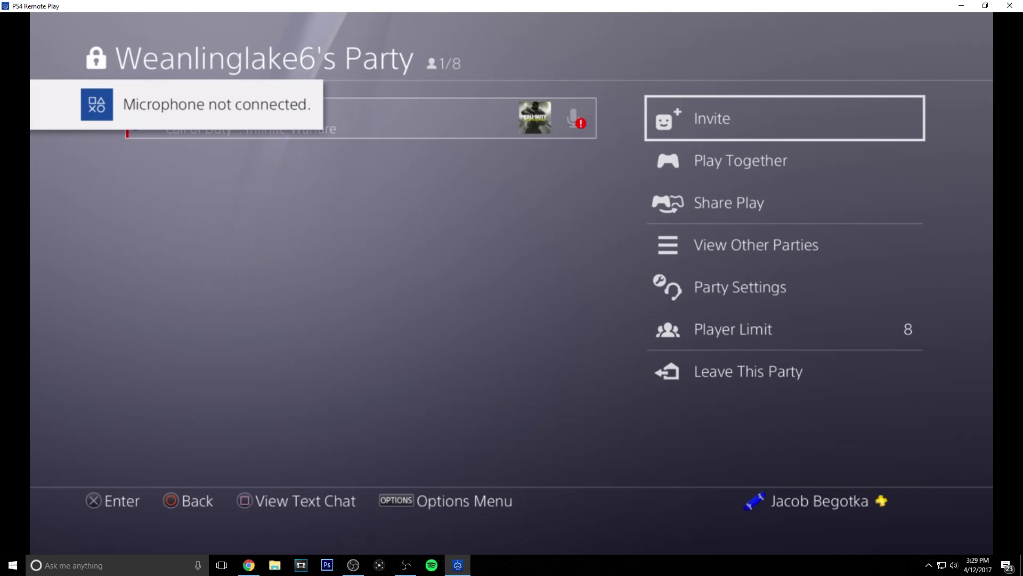
key(Left)
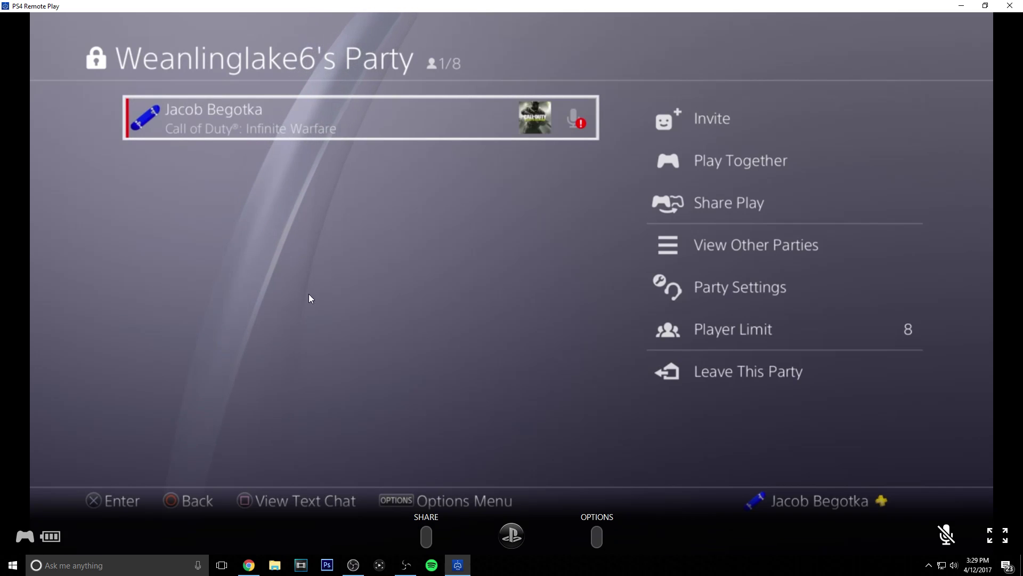
Unmute the microphone on the Remote Play control bar and return to the home screen's party preview
click(947, 540)
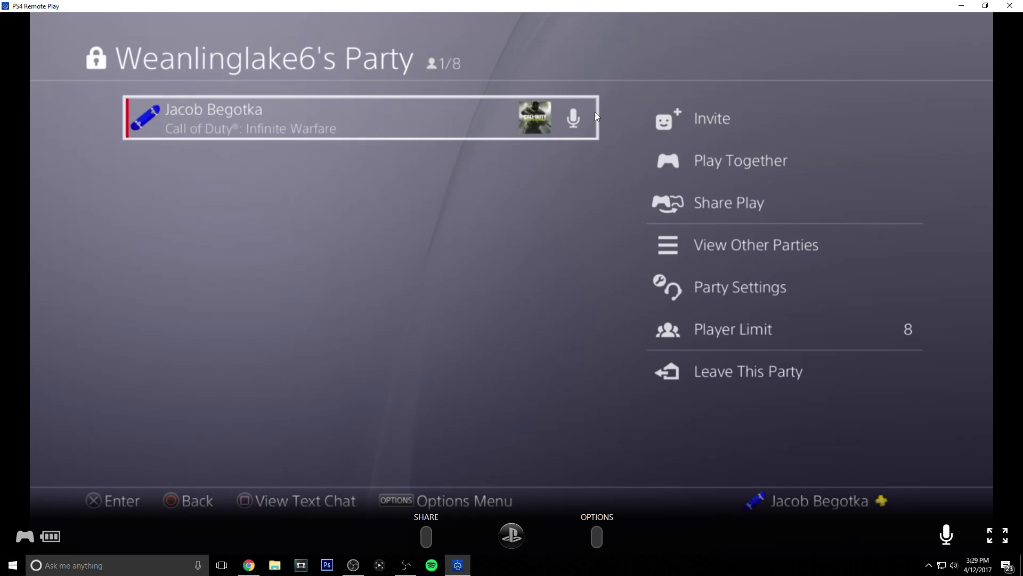
key(Escape)
key(Return)
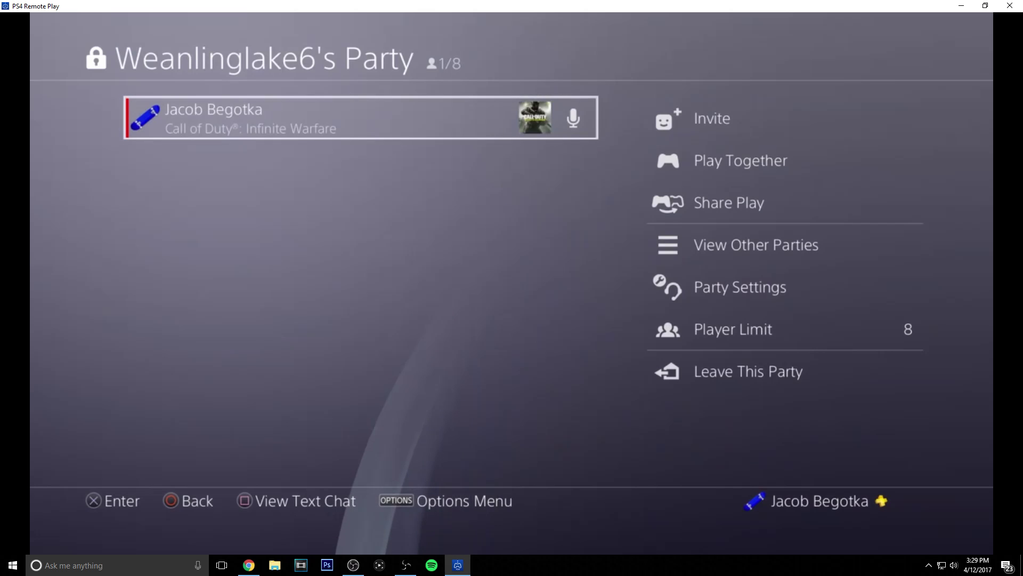
mouse_move(591, 409)
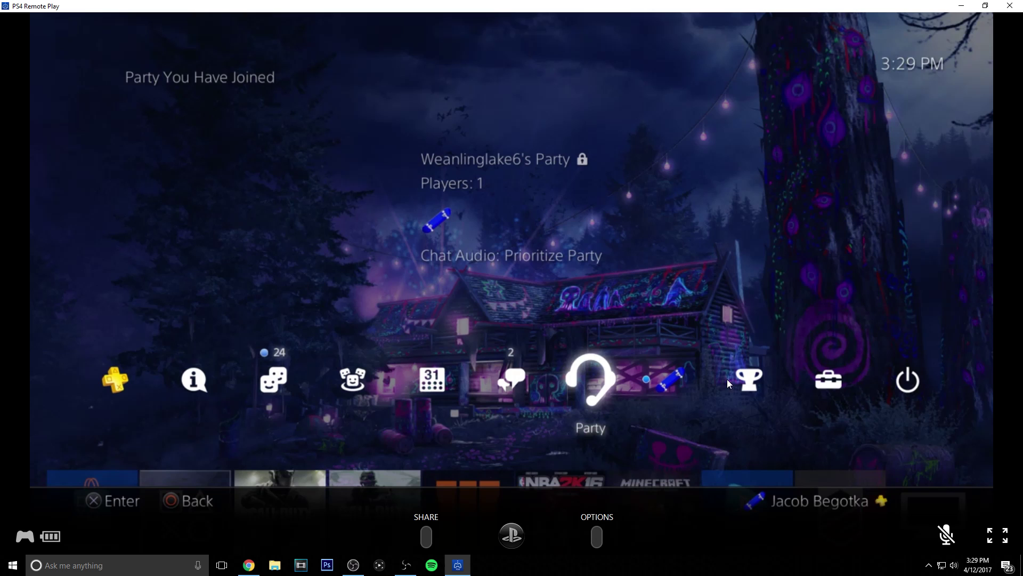
Bring OBS Studio over the PS4 stream and add a new scene, Scene 1
click(360, 563)
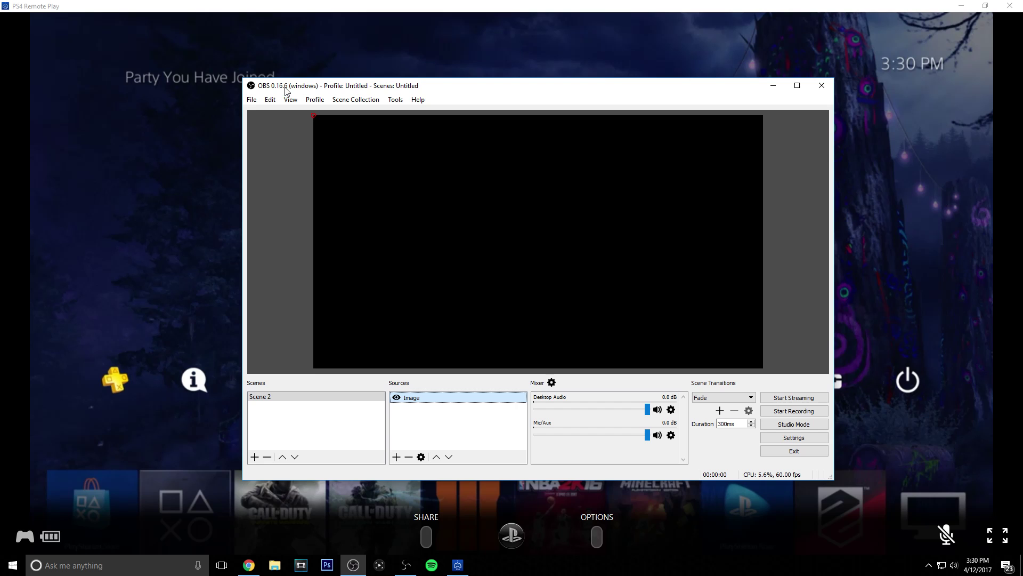
drag(292, 88, 230, 34)
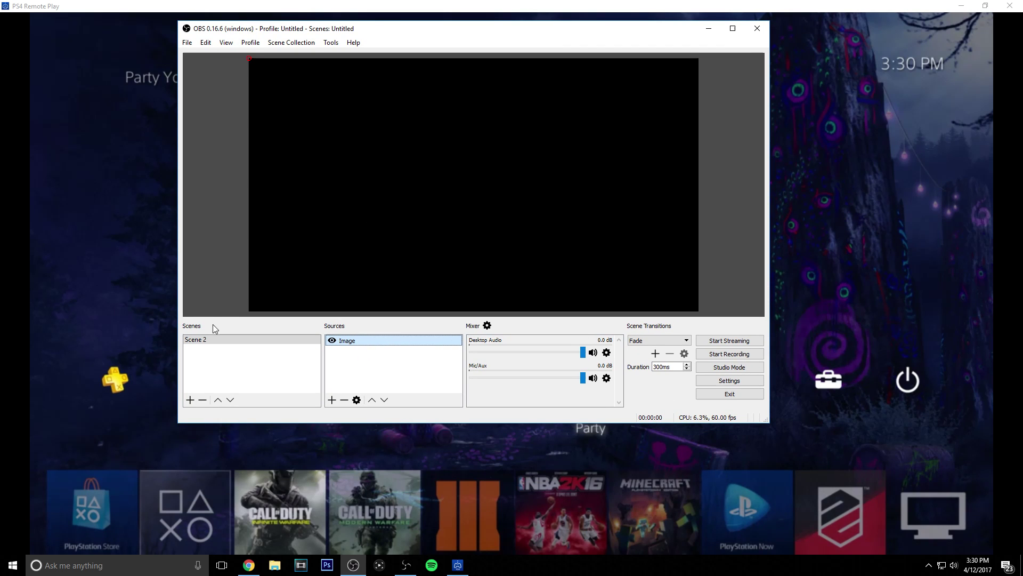
click(189, 399)
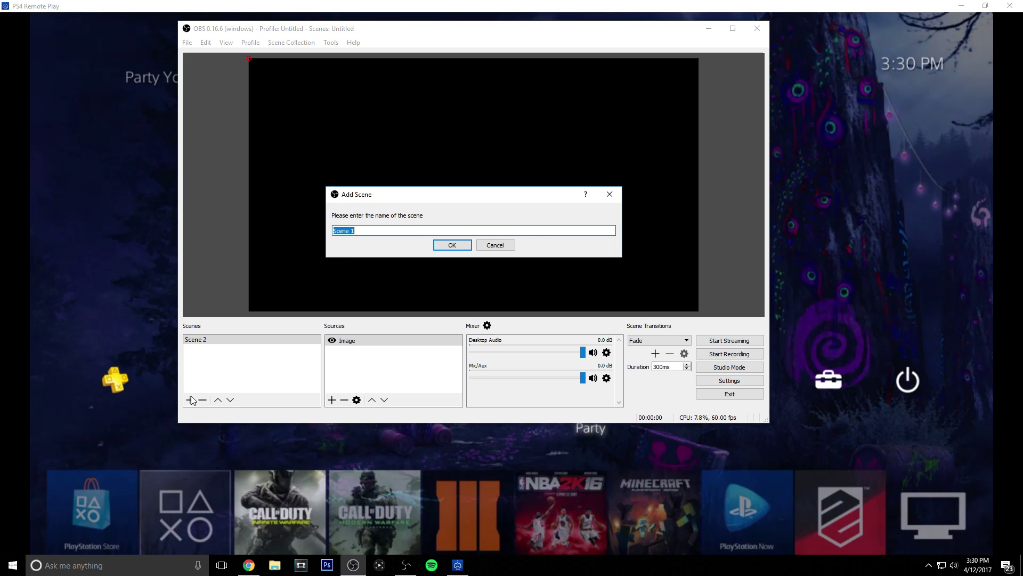
click(447, 247)
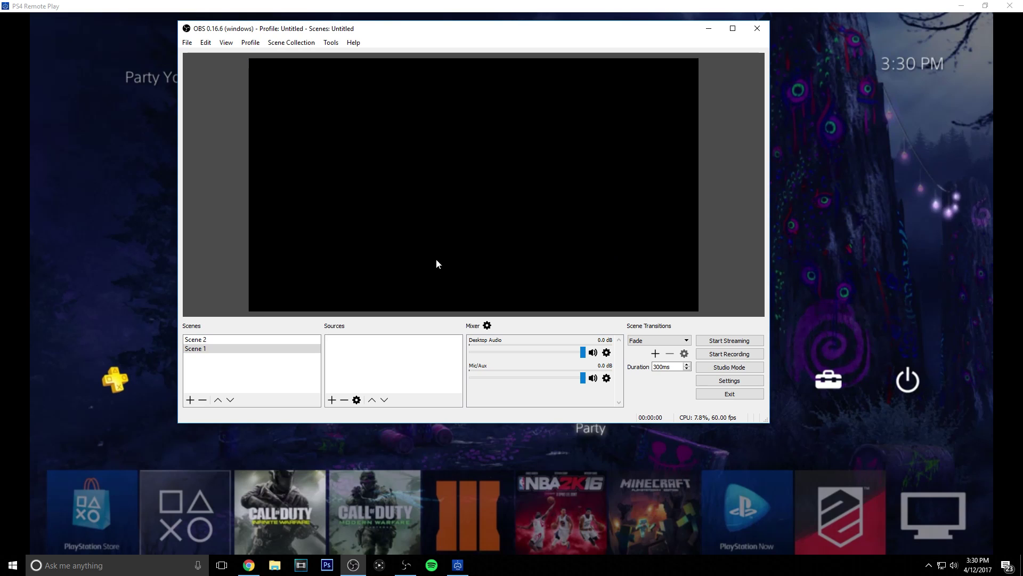
Delete Scene 2 so only the empty Scene 1 remains
click(266, 341)
click(202, 399)
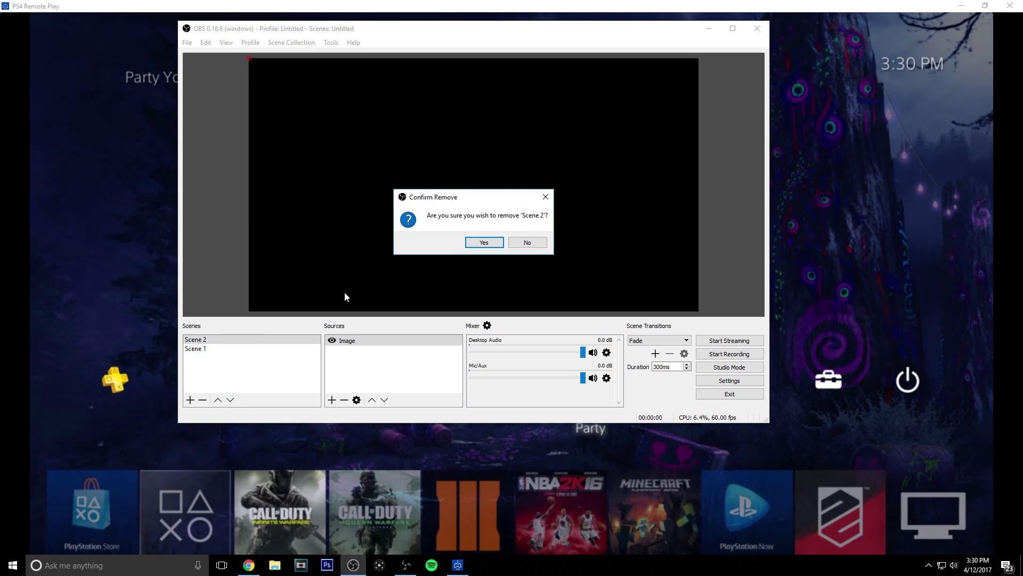
click(482, 242)
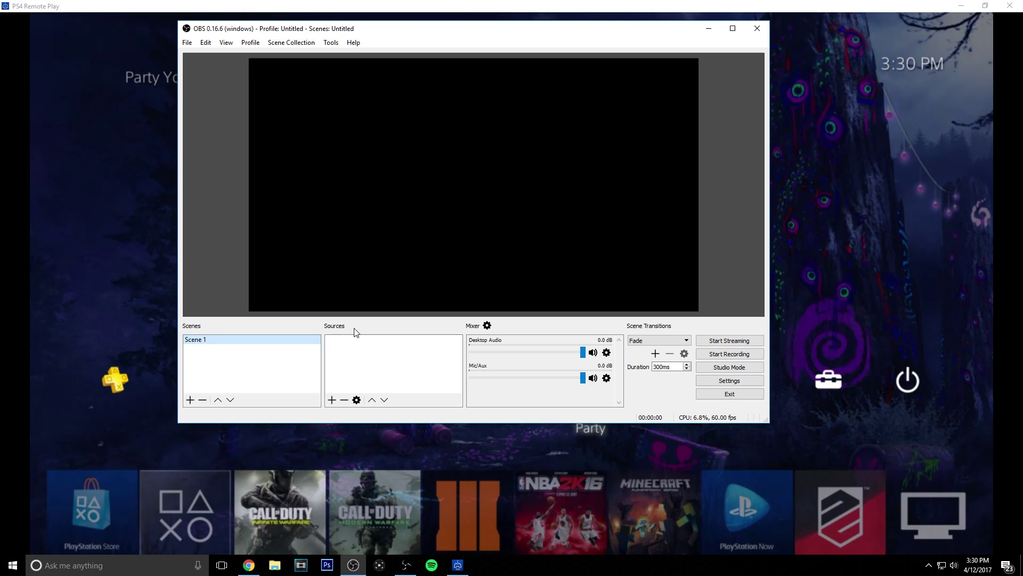
click(333, 400)
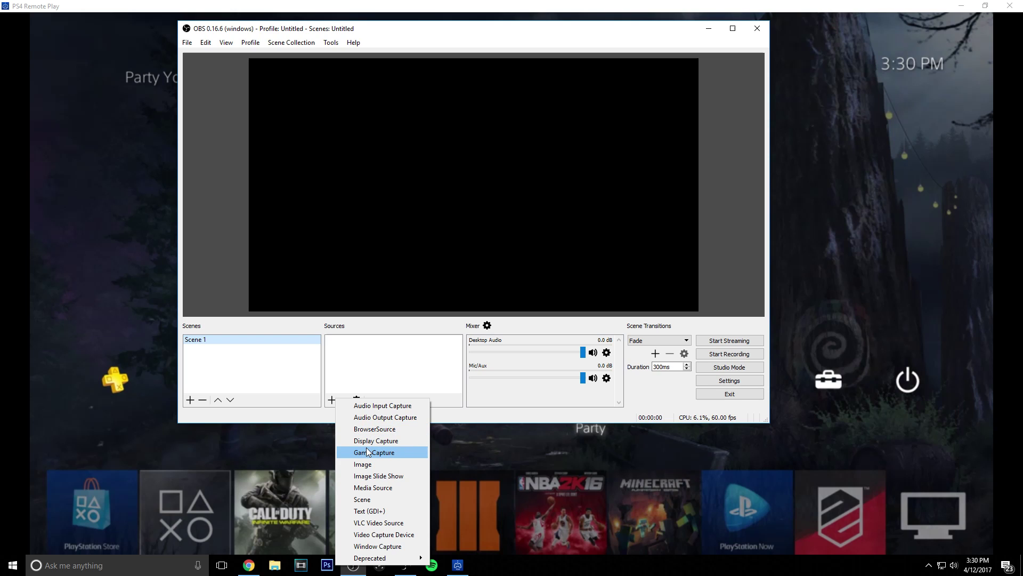
Add a Window Capture source set to the [RemotePlay.exe]: PS4 Remote Play window
click(382, 547)
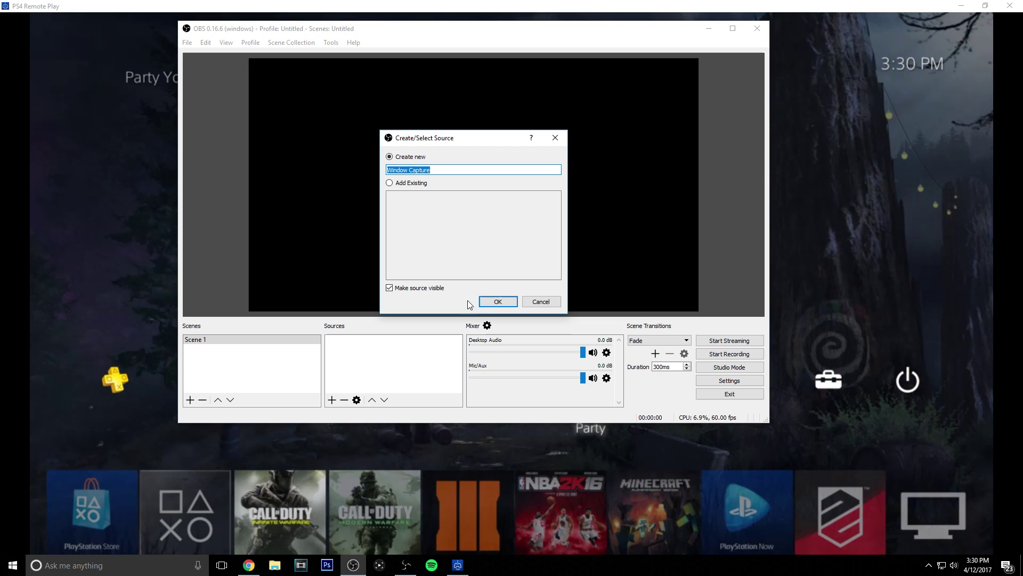
click(491, 304)
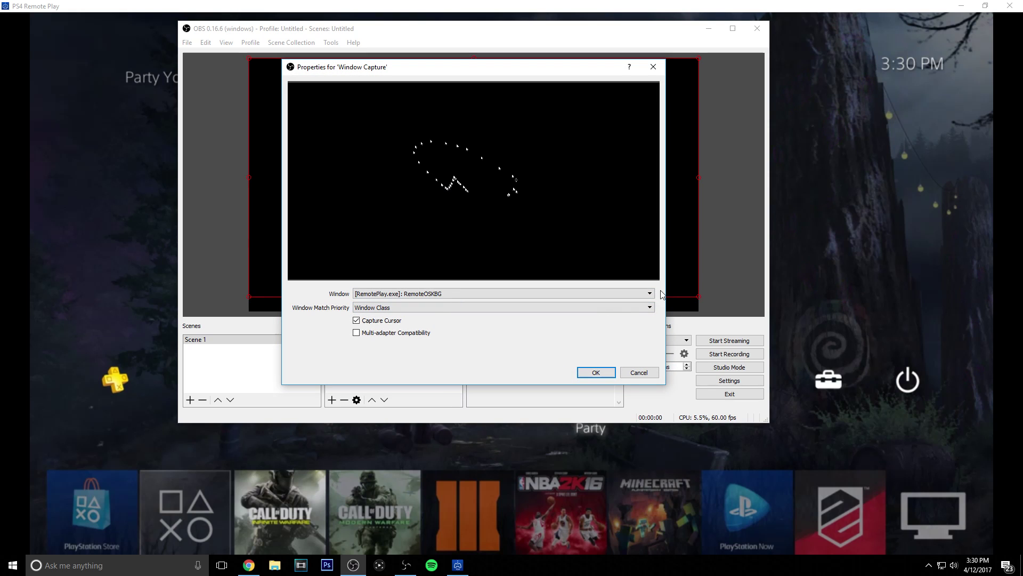
click(467, 294)
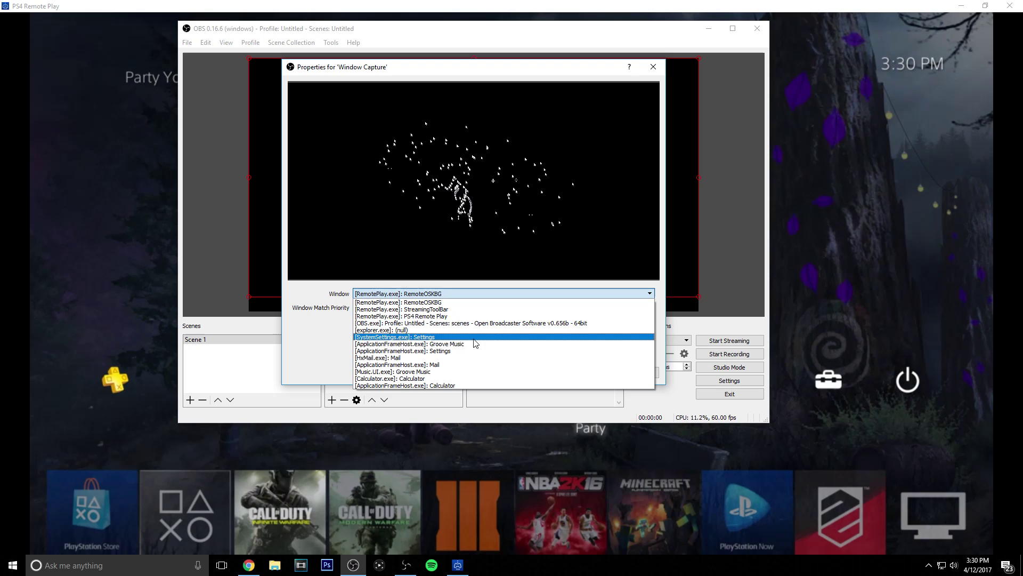
click(419, 316)
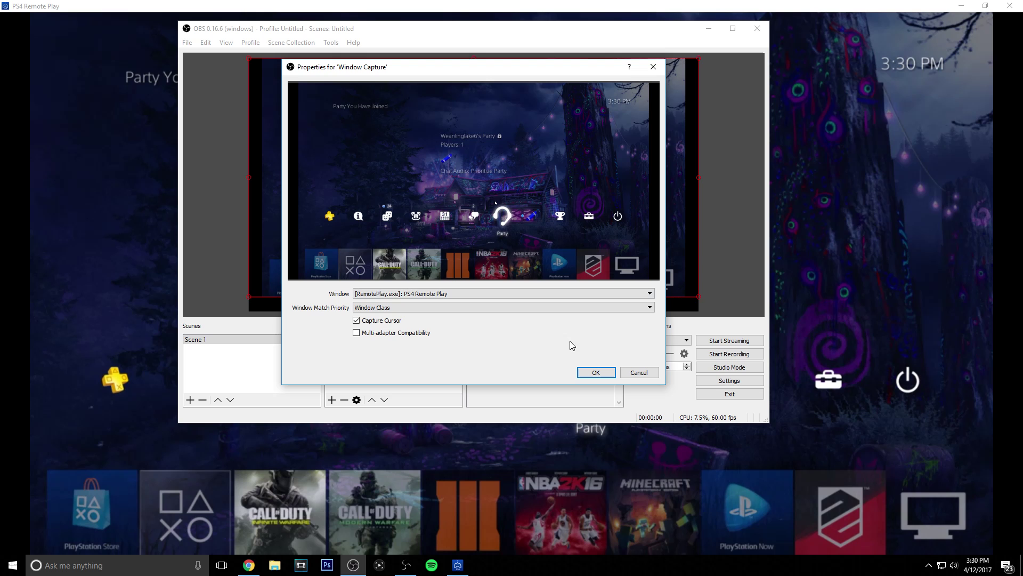
click(596, 372)
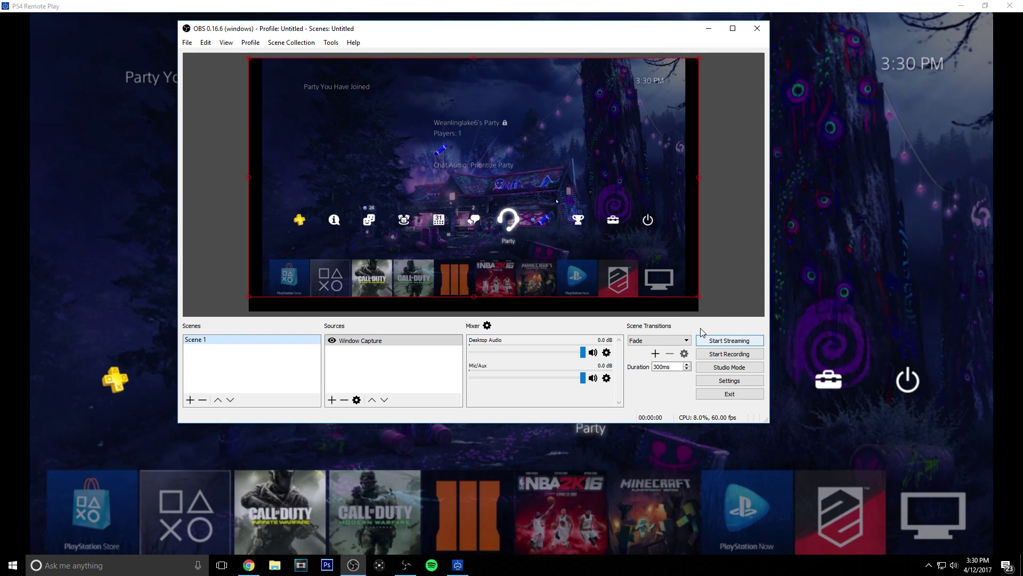
Apply Transform > Fit to screen to Window Capture and drag its left and right edges to the canvas edges
click(392, 341)
right_click(391, 341)
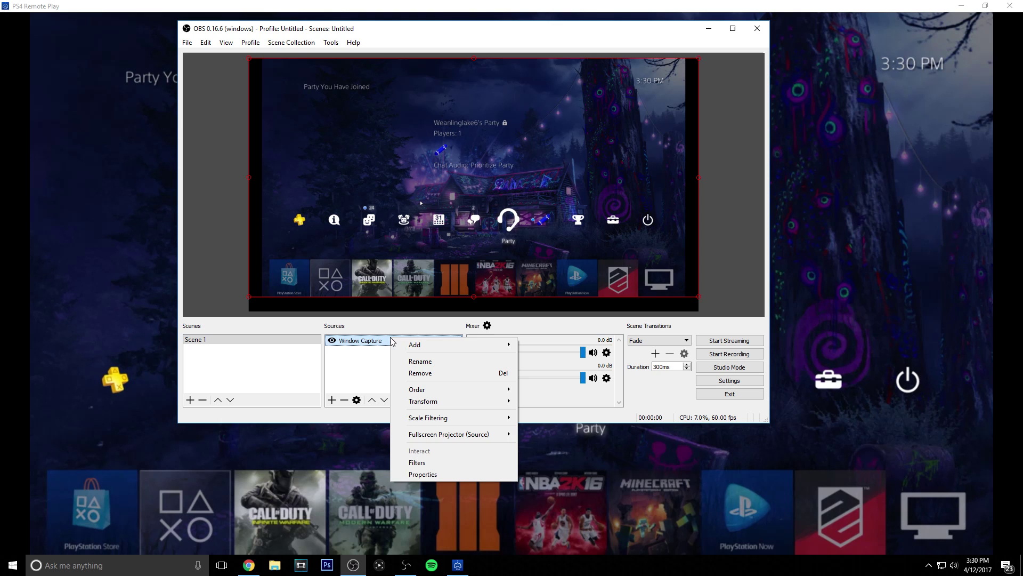
mouse_move(425, 434)
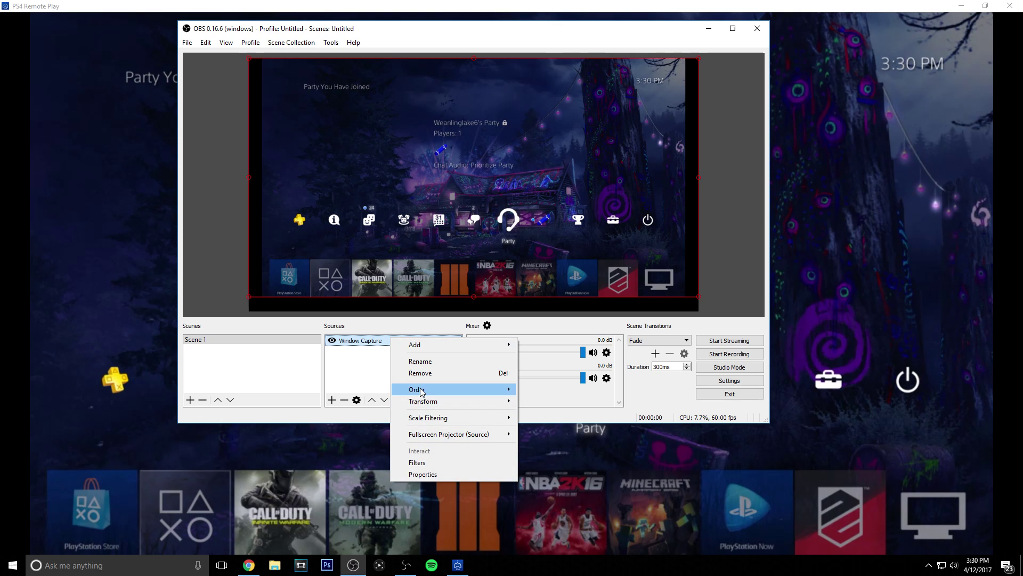
mouse_move(425, 404)
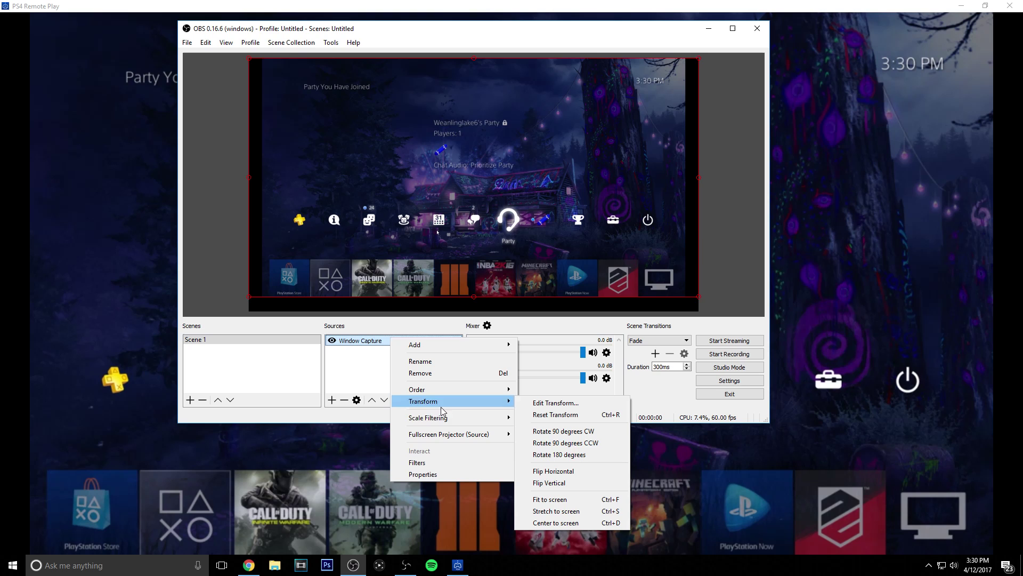
click(577, 499)
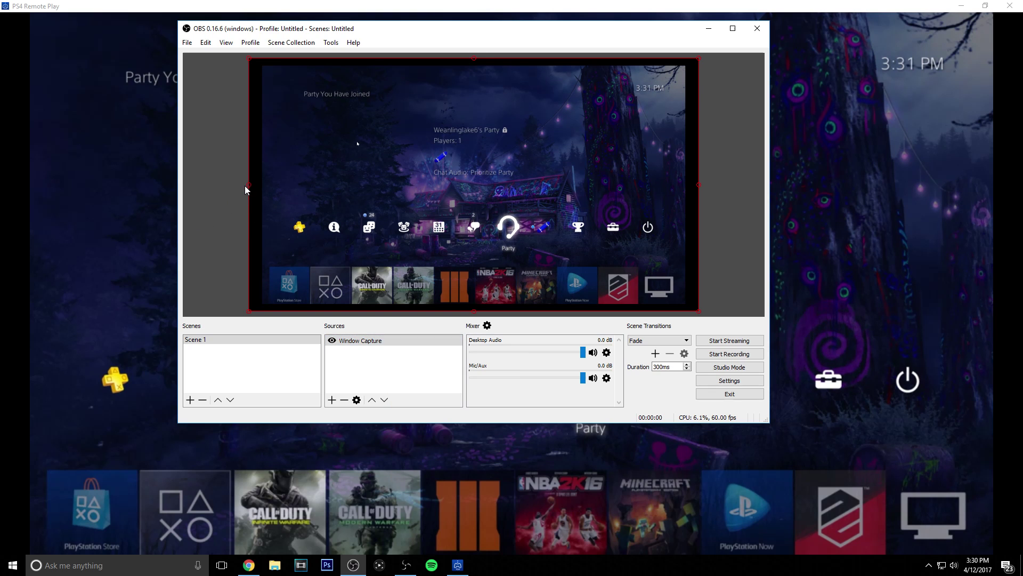
drag(247, 185, 234, 189)
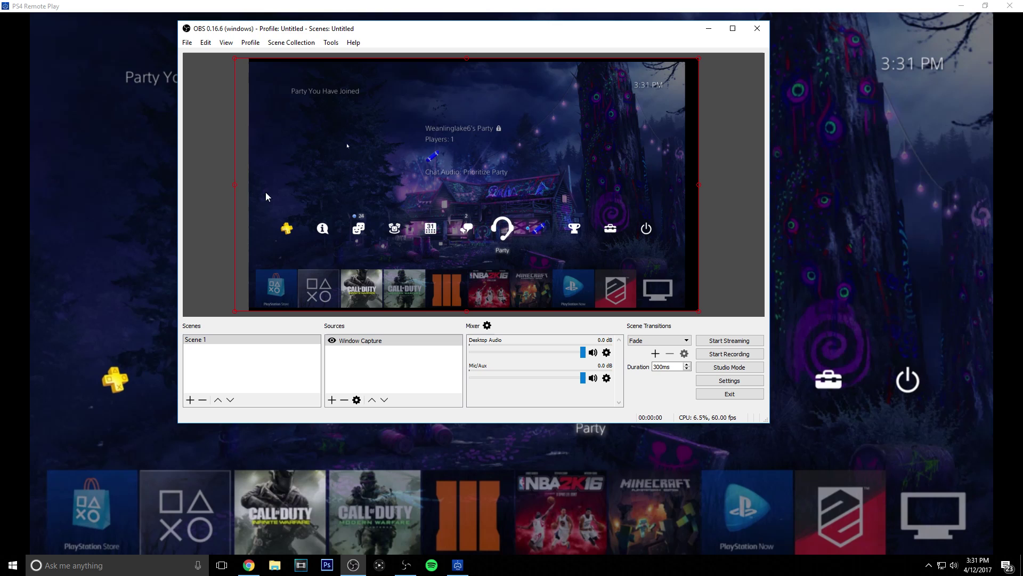
drag(700, 188, 713, 187)
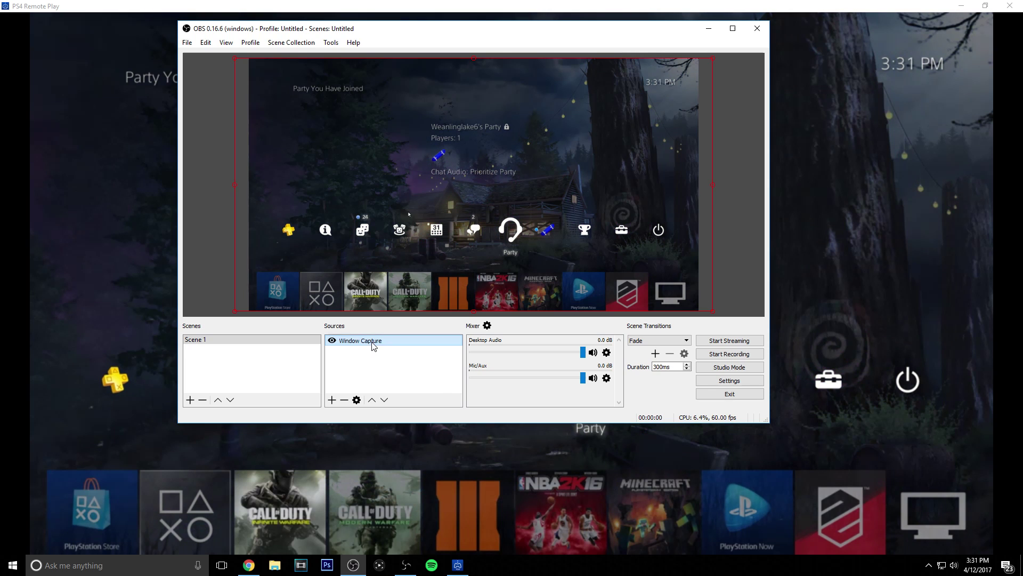
click(373, 368)
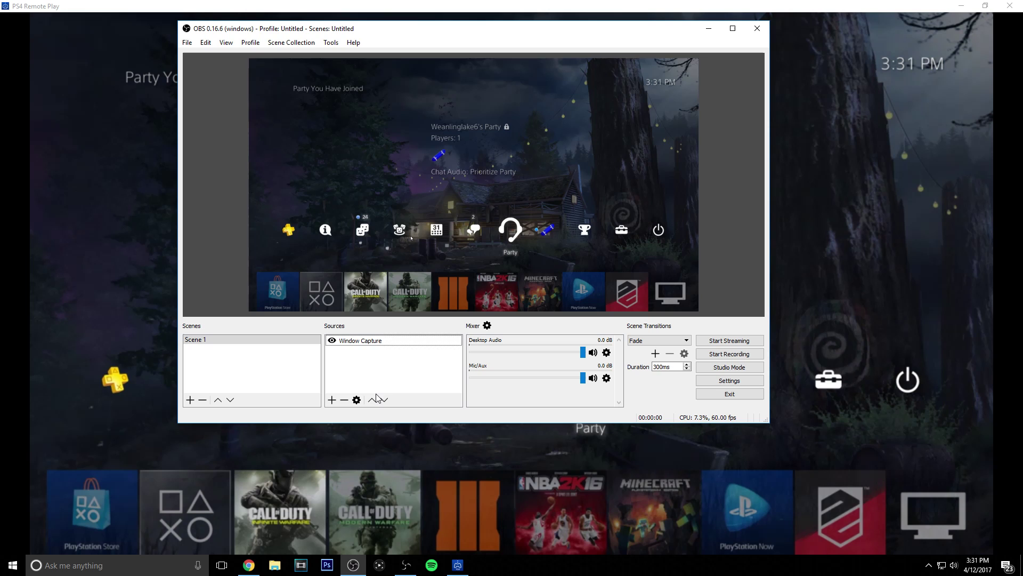
Add an Image source using OverlayTemplate.png, the LAKE GAMING overlay
click(332, 400)
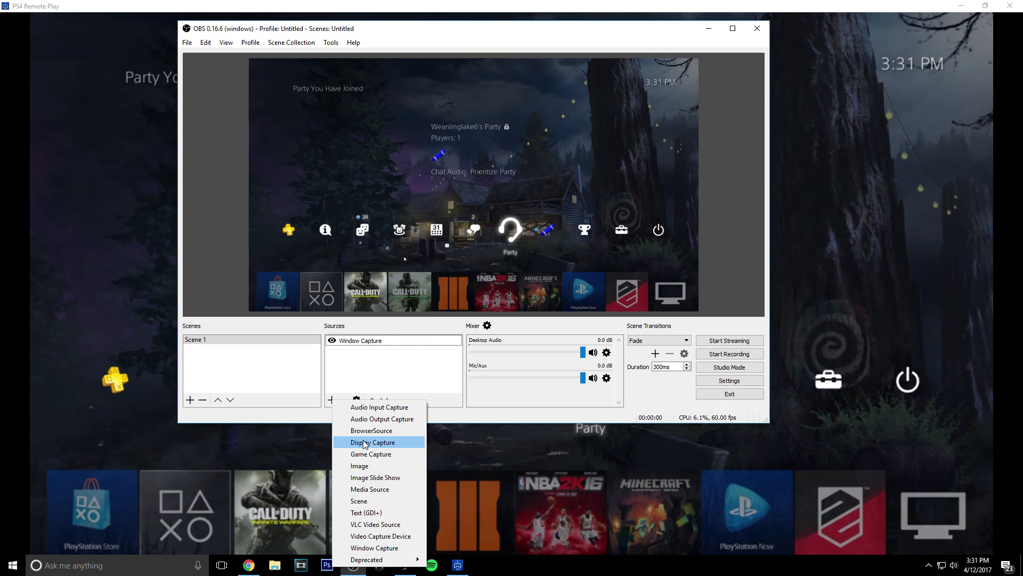
click(360, 466)
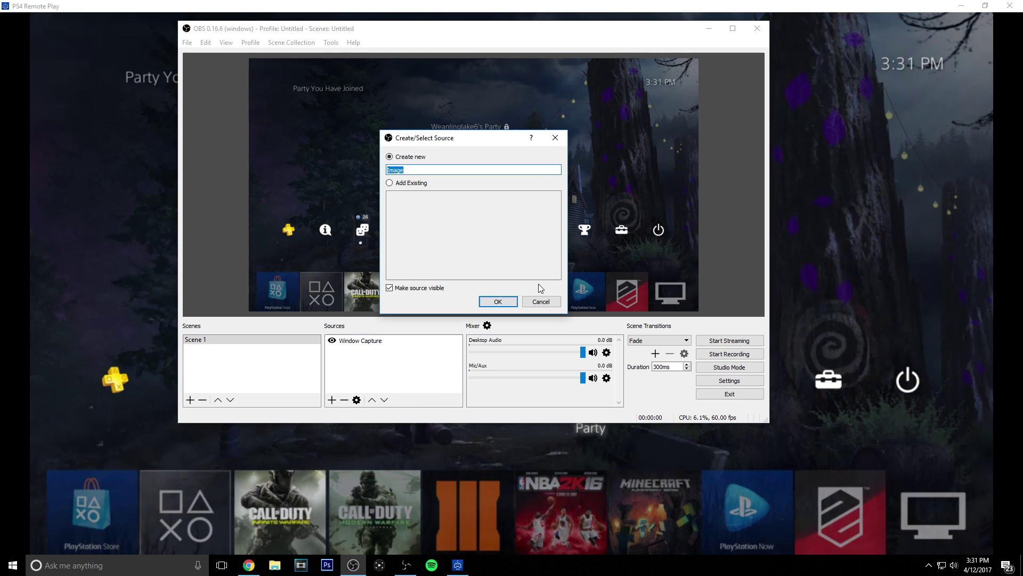
click(498, 301)
click(630, 295)
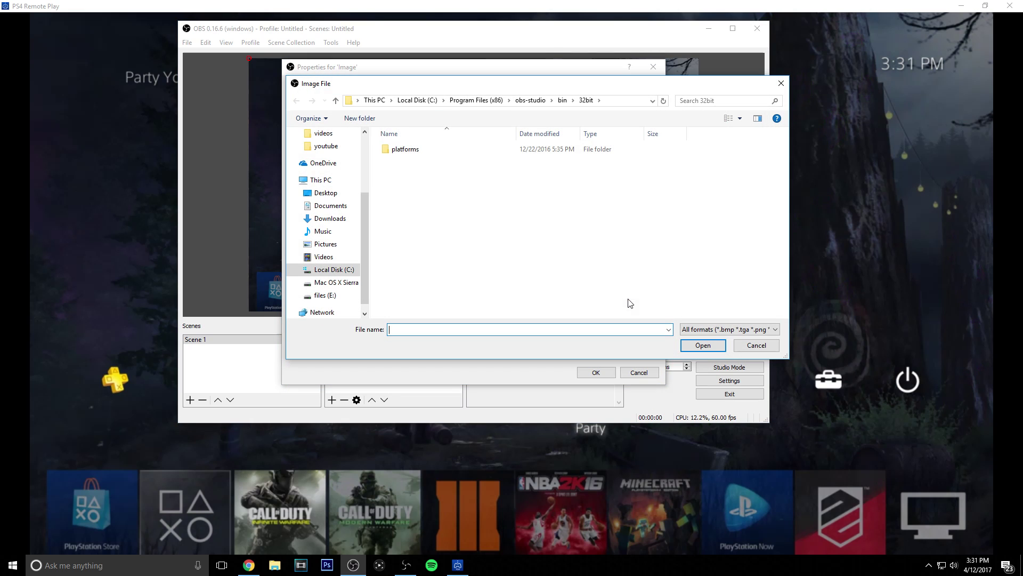
drag(470, 92, 1022, 176)
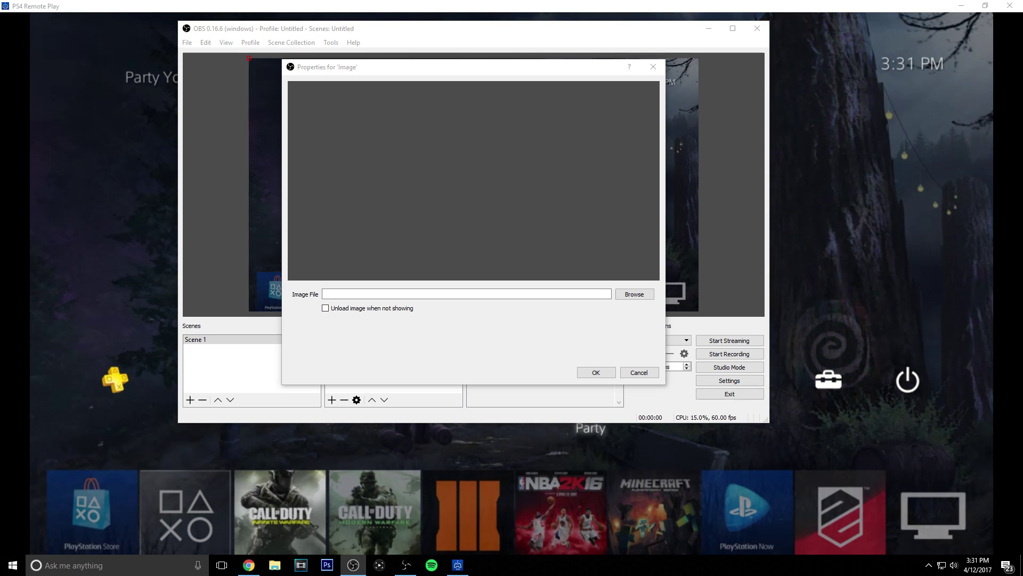
key(Return)
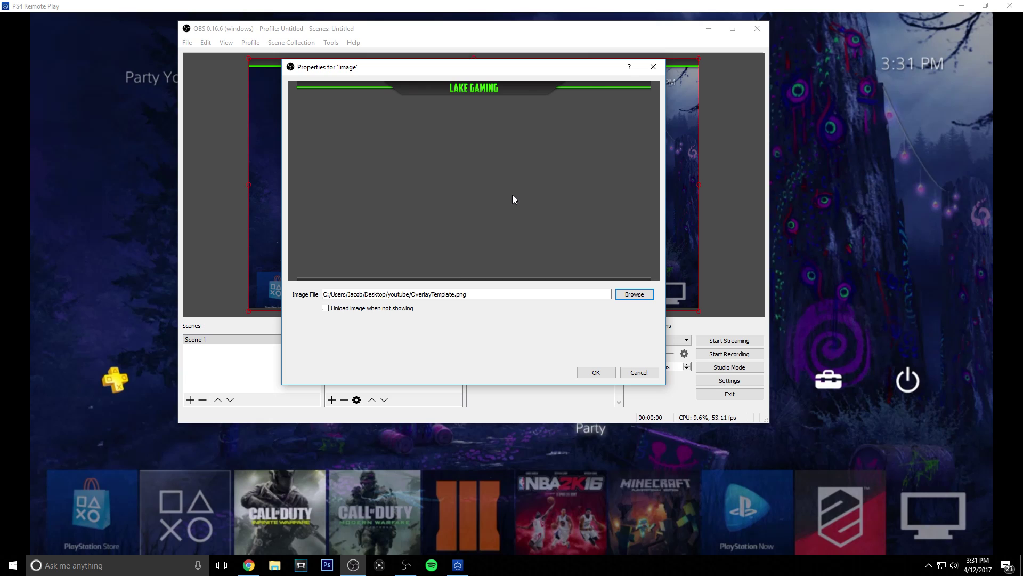
click(584, 373)
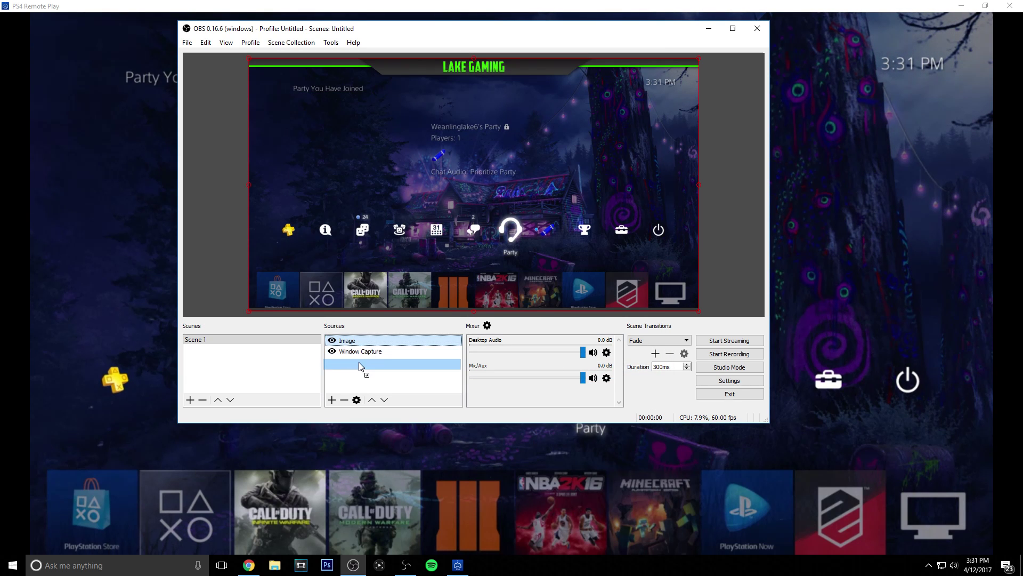
Move the Image layer below Window Capture, then back above it
drag(359, 356, 401, 398)
click(385, 401)
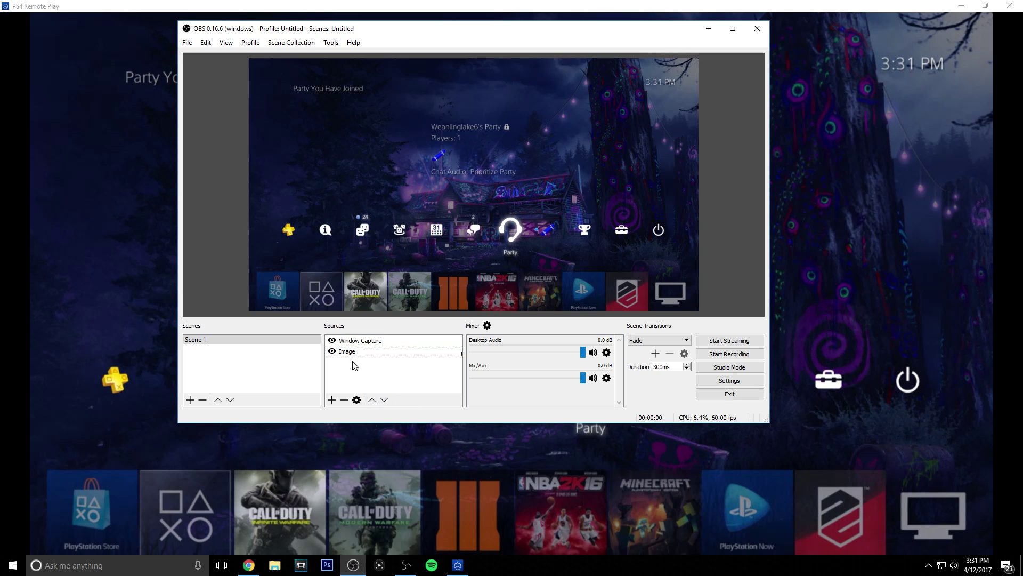
click(371, 400)
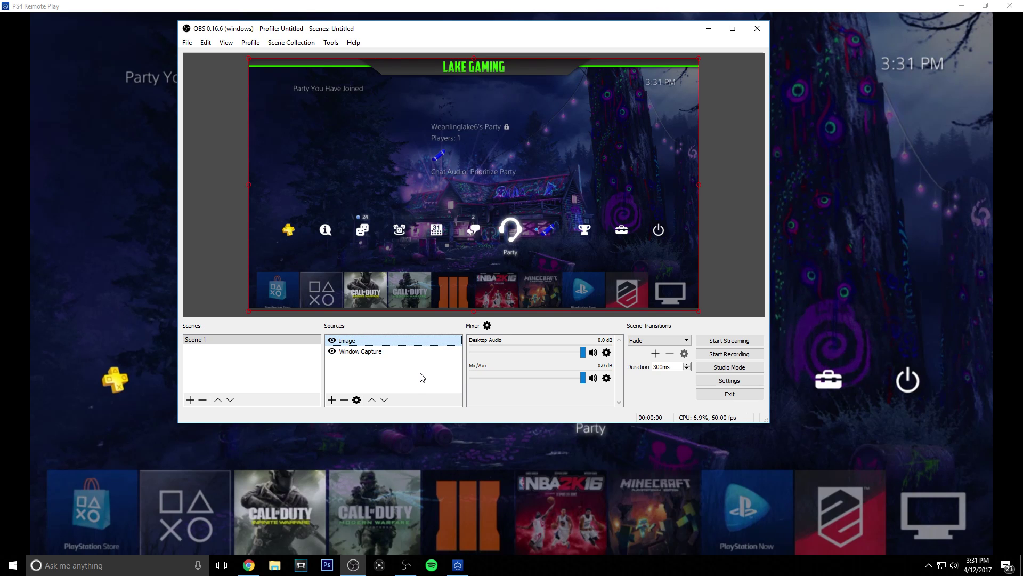
Add a Video Capture Device source for the webcam with default settings
click(333, 403)
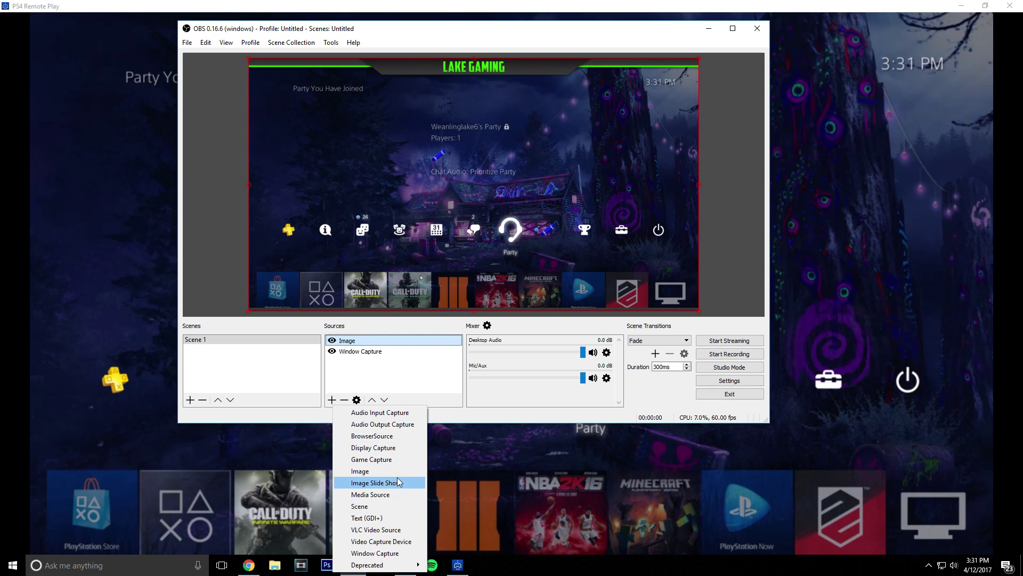
click(395, 542)
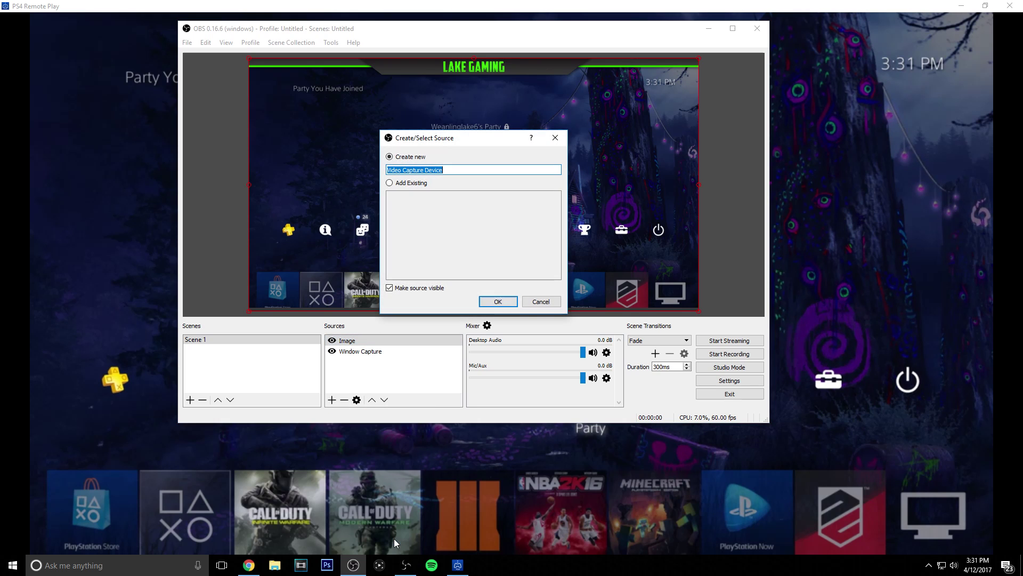
click(509, 301)
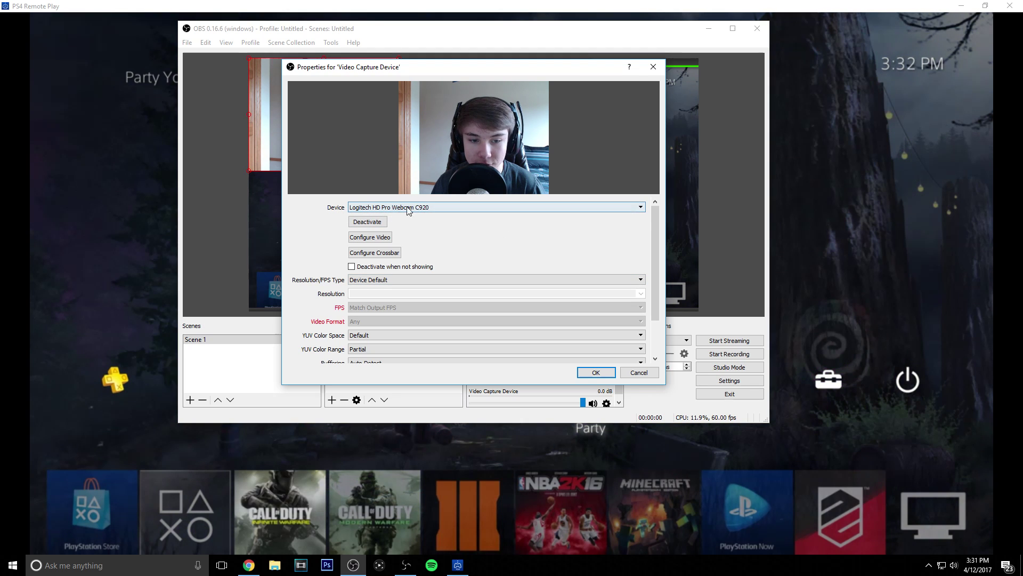
click(596, 372)
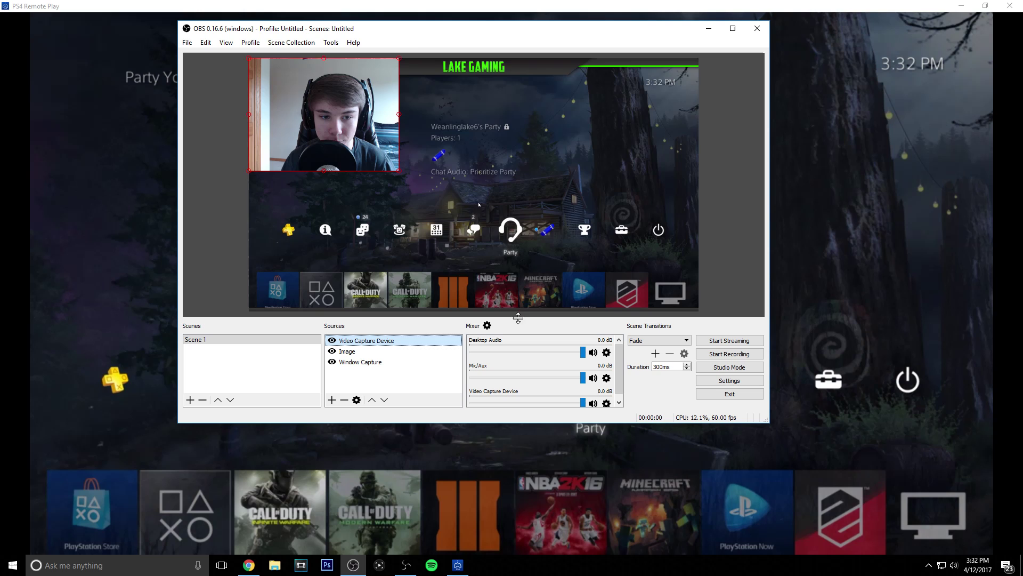
Move the webcam feed to the top-right corner and shrink it there
drag(319, 125, 577, 151)
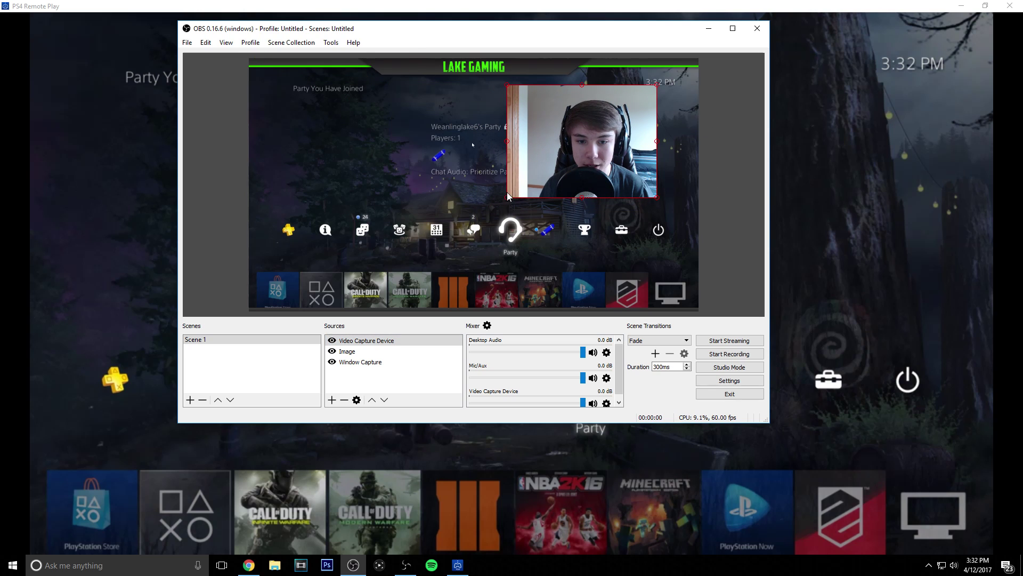
drag(507, 196, 619, 92)
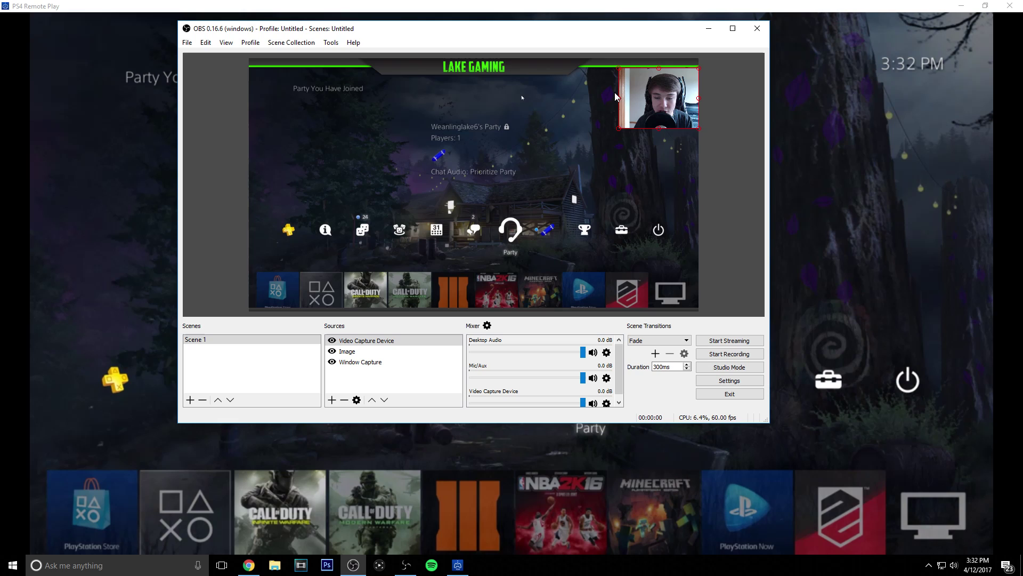
click(629, 172)
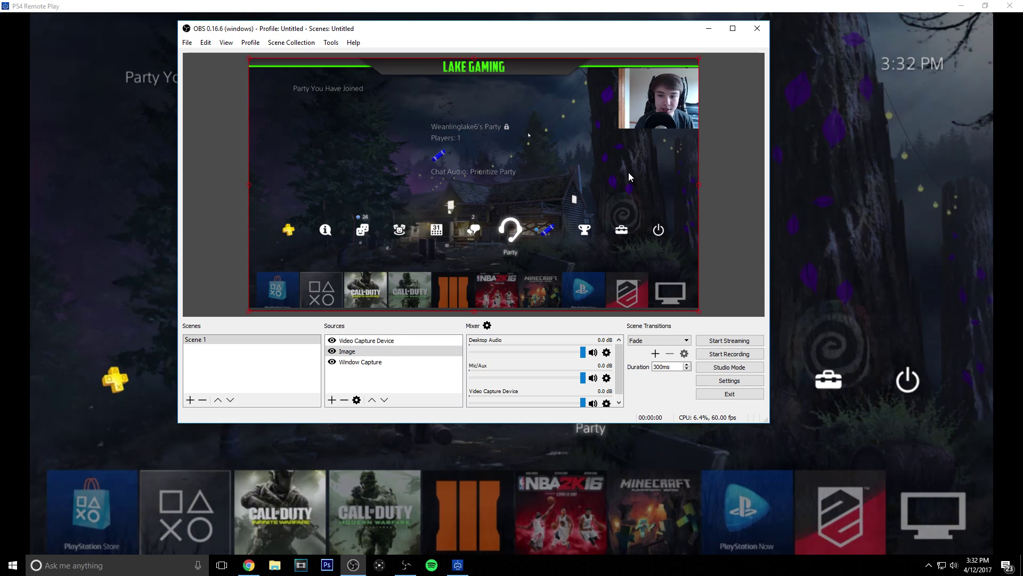
click(721, 103)
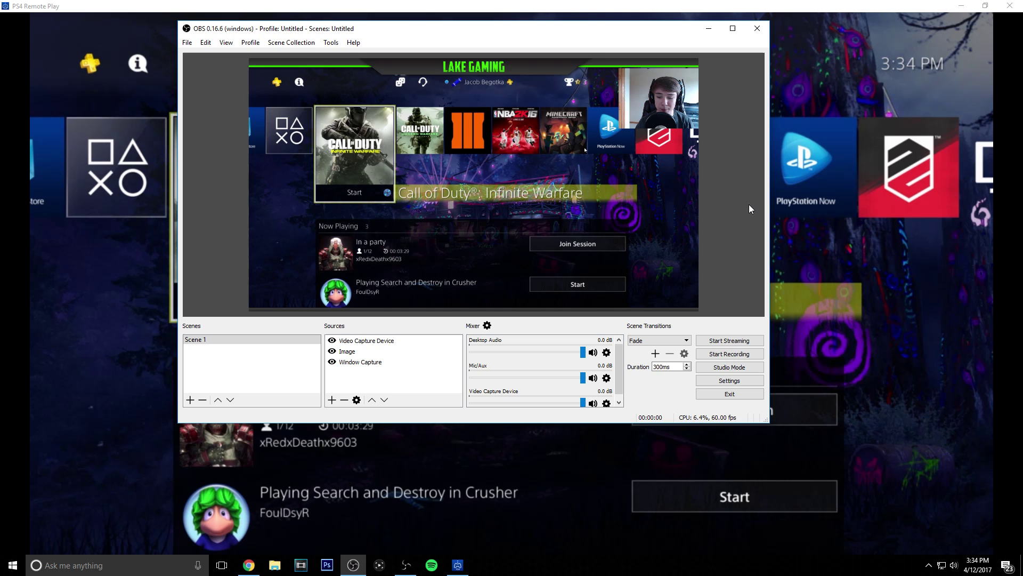
key(alt+Tab)
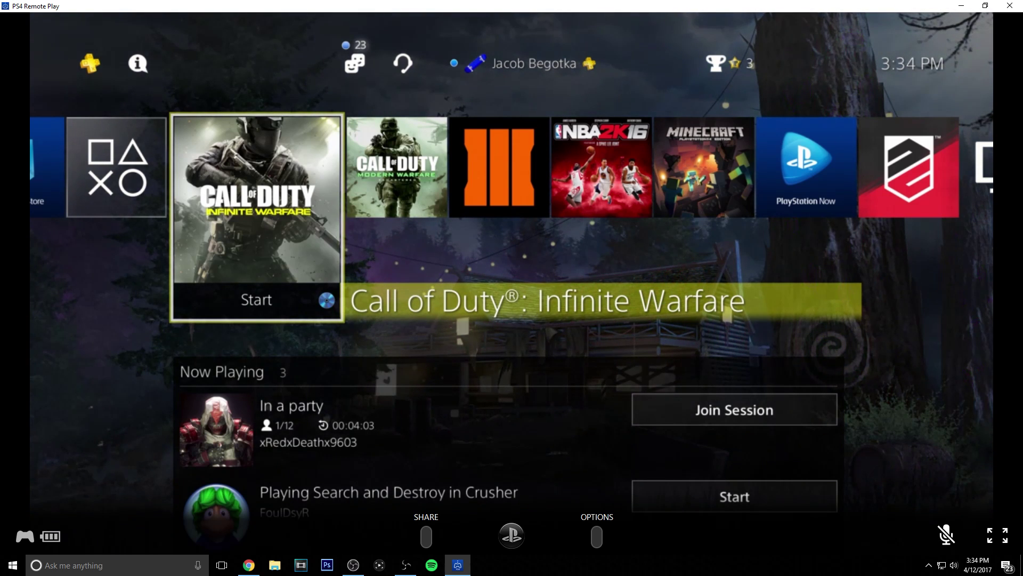
click(361, 569)
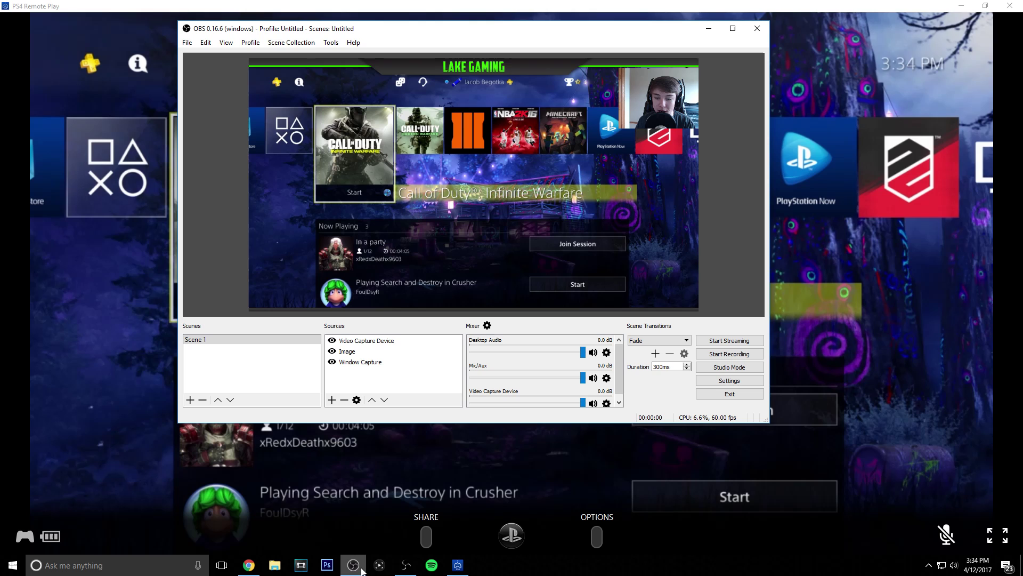